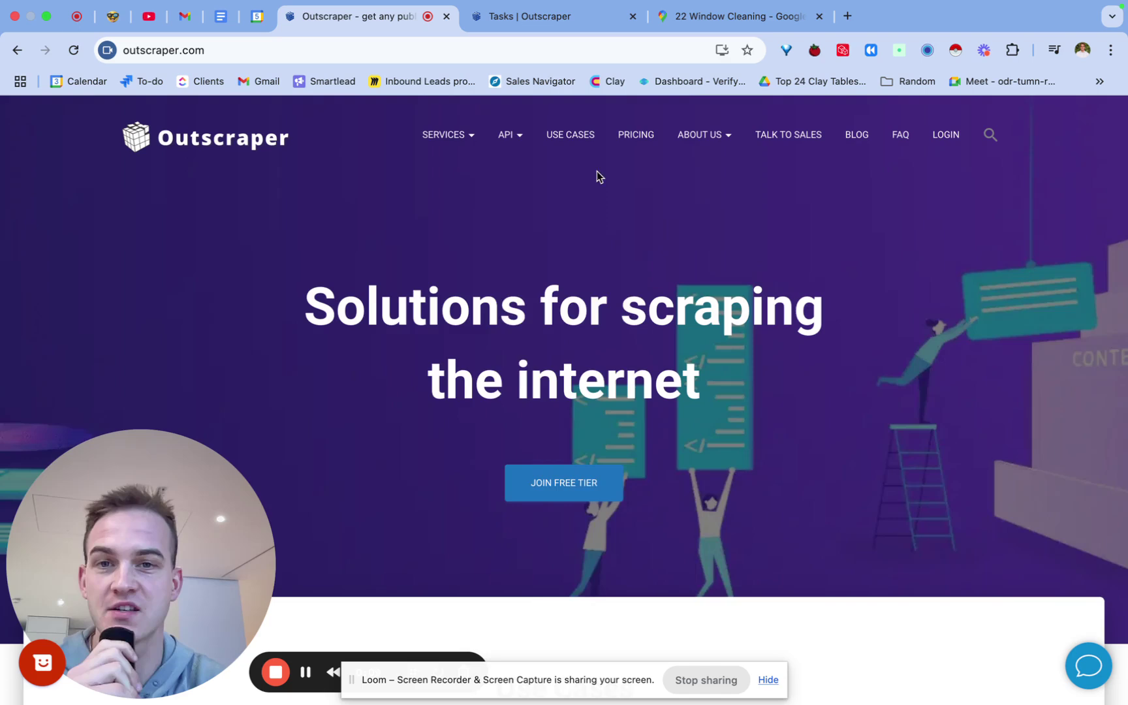
# Open the Outscraper Tasks list and dismiss the onboarding tip.
pyautogui.moveTo(457, 135)
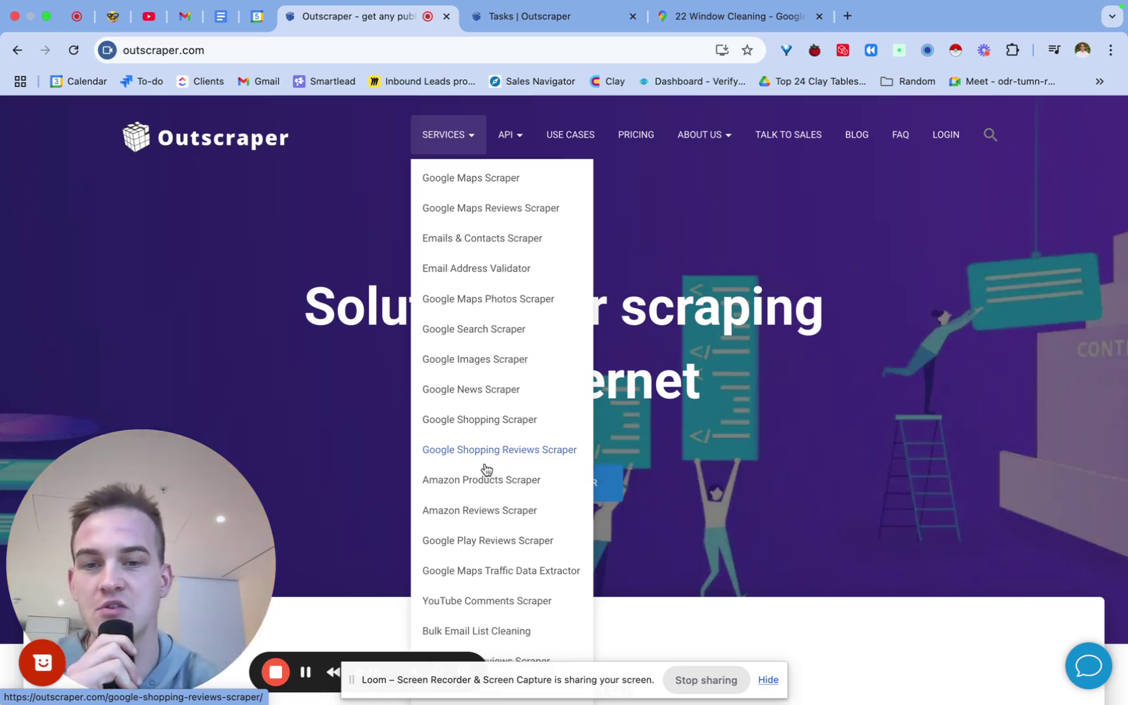
pyautogui.scroll(-5, 483, 555)
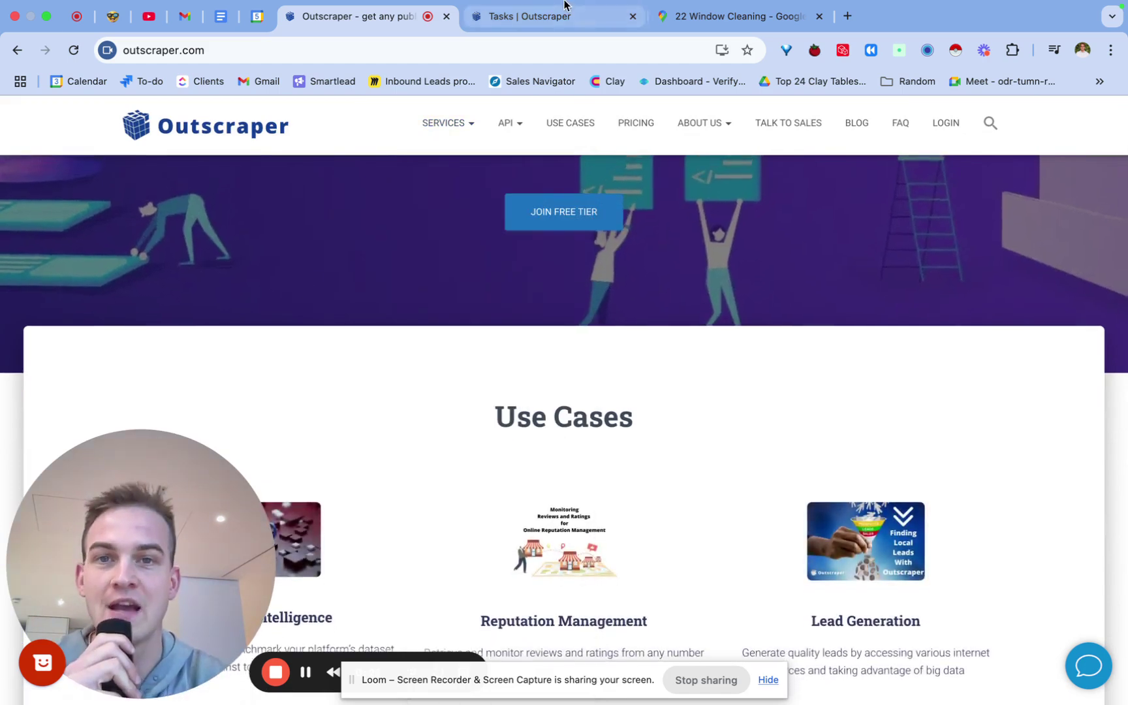
pyautogui.click(545, 15)
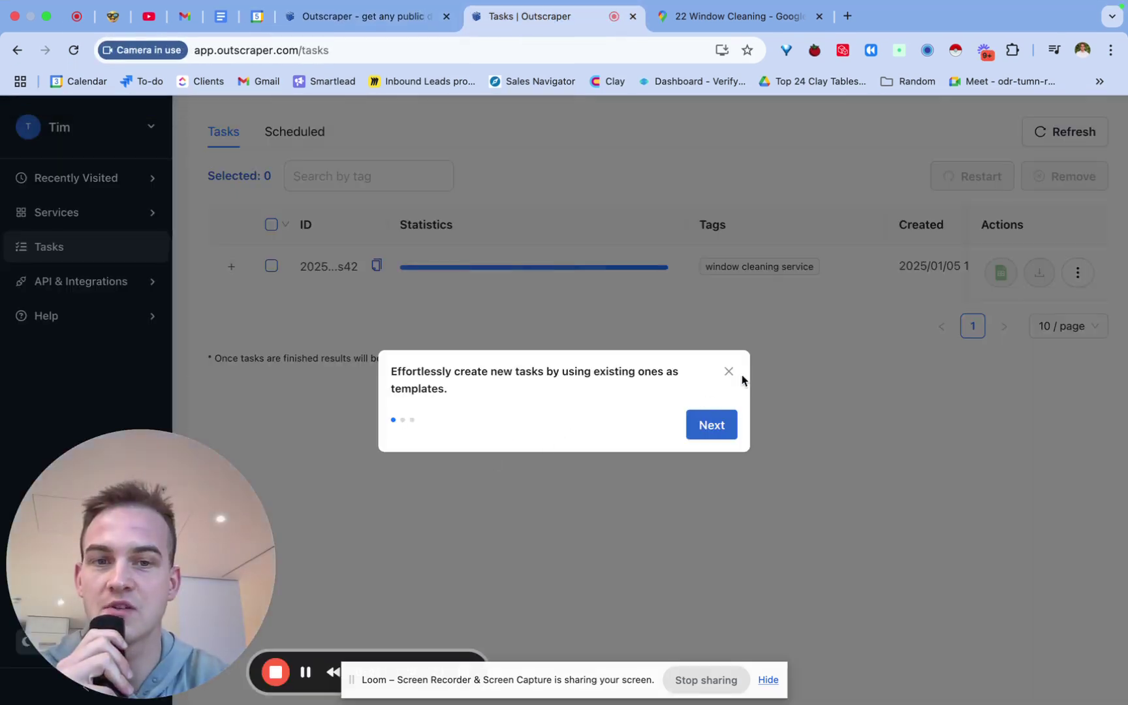
pyautogui.click(729, 373)
# Open the account Profile page showing $0.00 remaining credits and top-up options.
pyautogui.moveTo(62, 189)
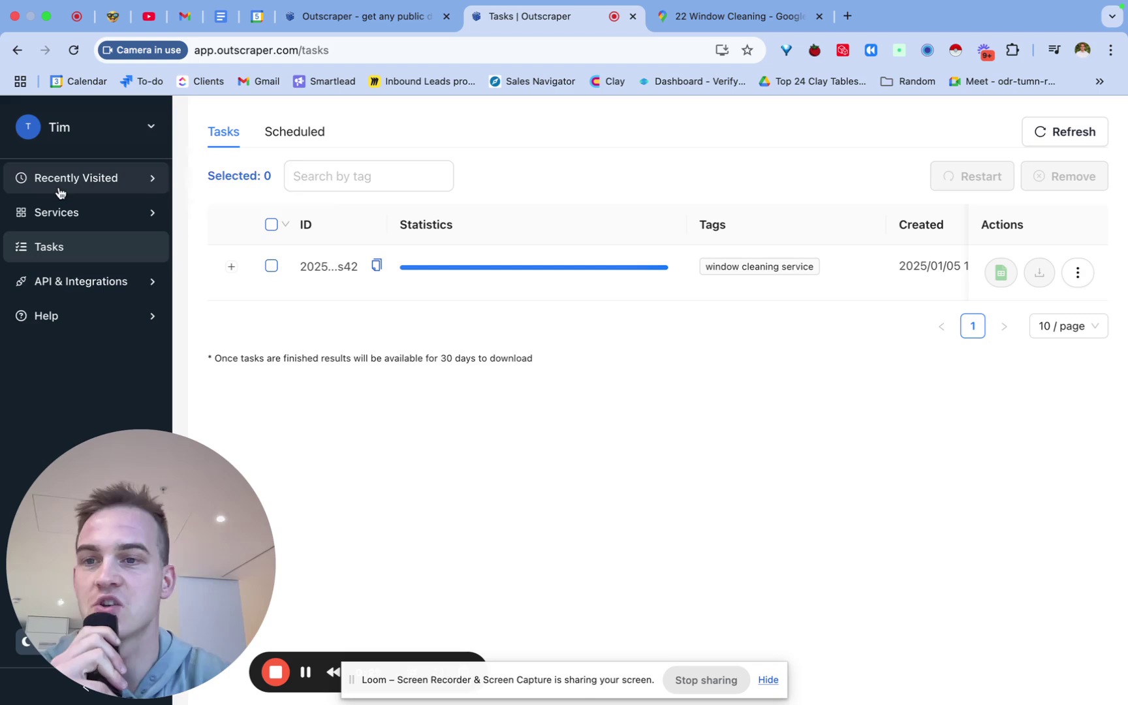
pyautogui.moveTo(57, 216)
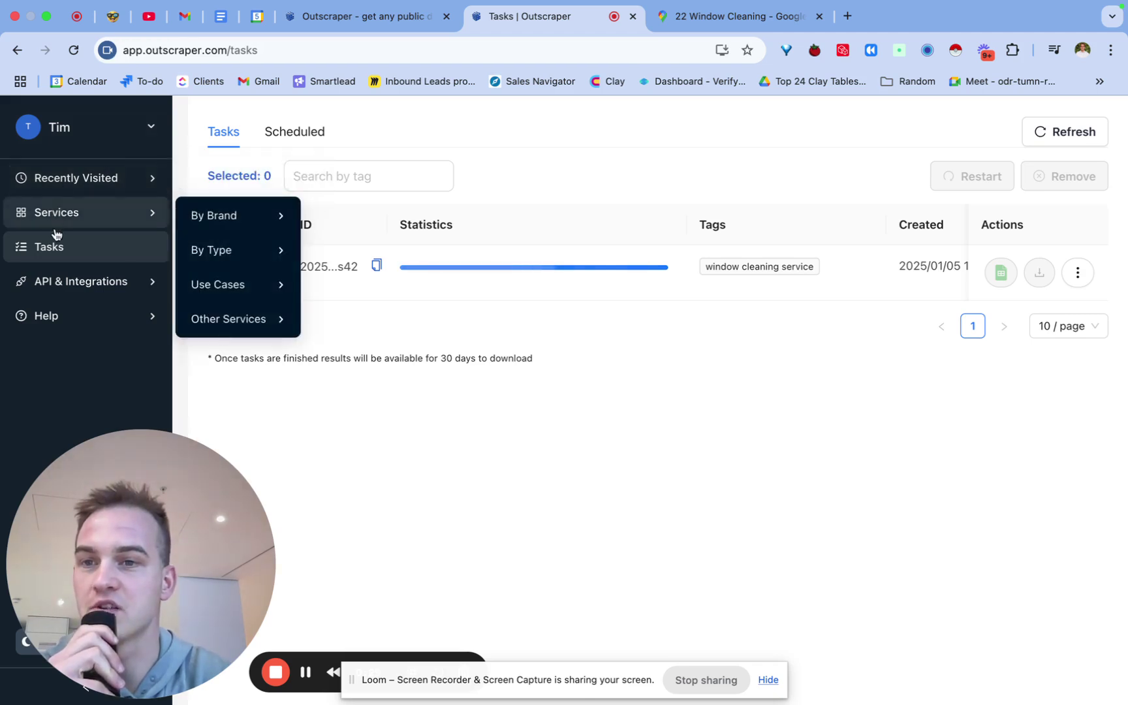
pyautogui.moveTo(59, 281)
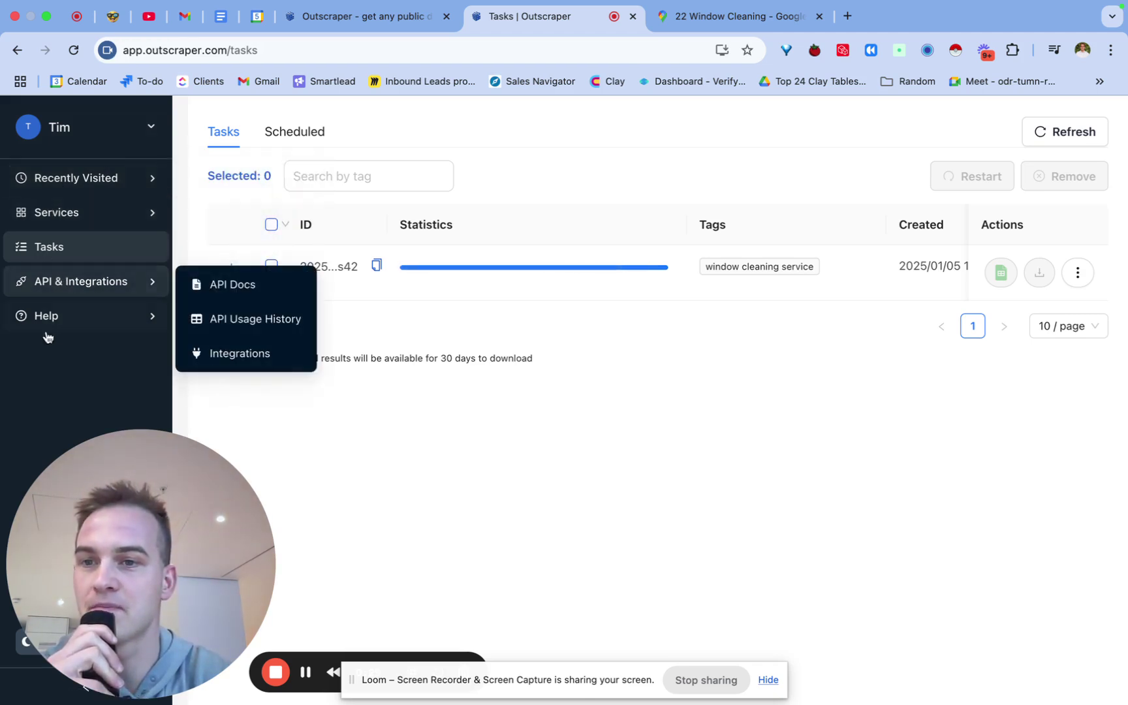
pyautogui.click(44, 135)
pyautogui.click(47, 169)
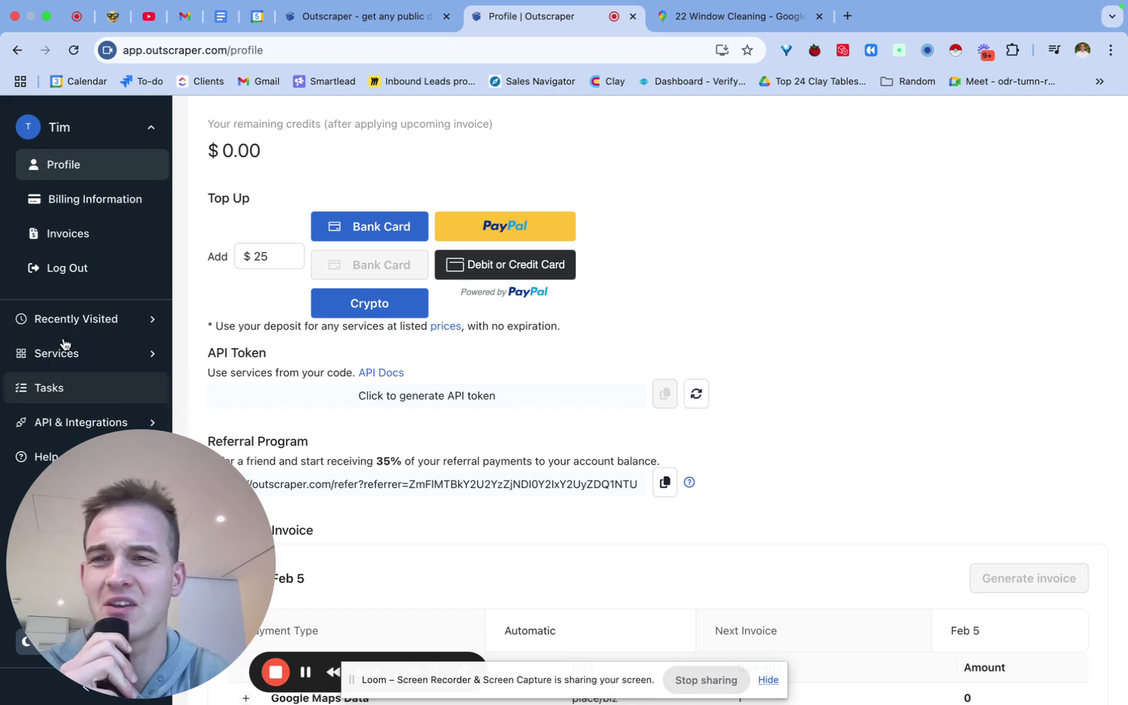
pyautogui.moveTo(107, 492); pyautogui.dragTo(655, 468)
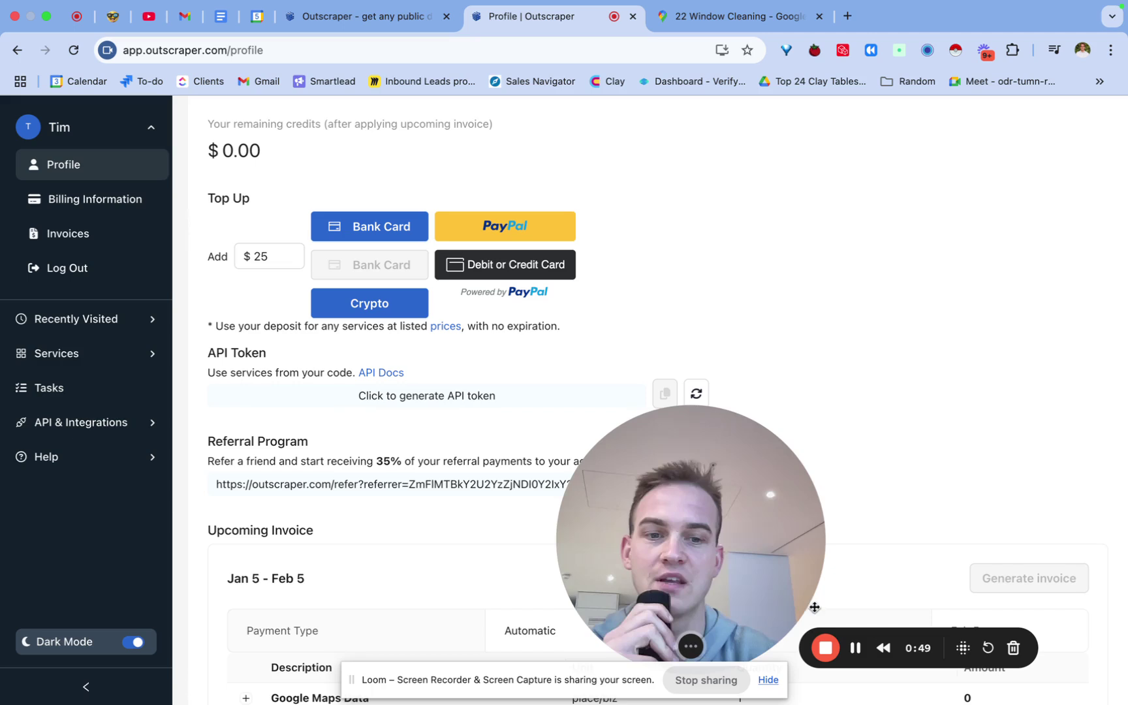
# Open the Google Maps Scraper from Services > By Type > Businesses & POI.
pyautogui.moveTo(46, 355)
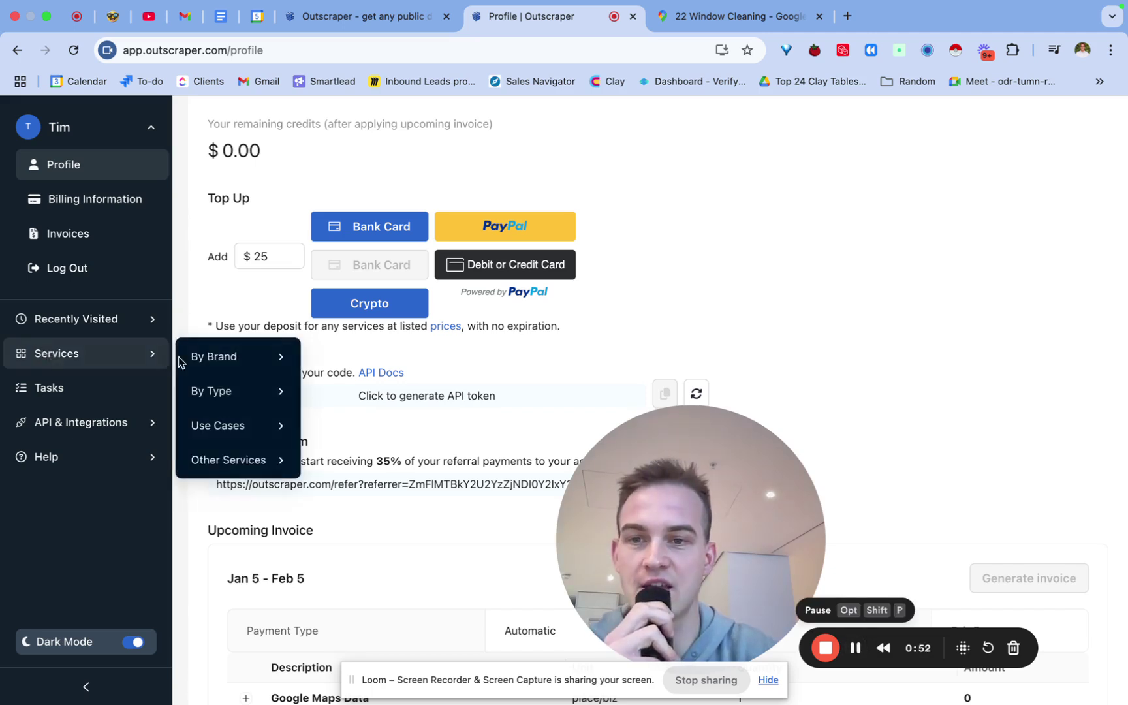
pyautogui.moveTo(213, 427)
pyautogui.moveTo(216, 403)
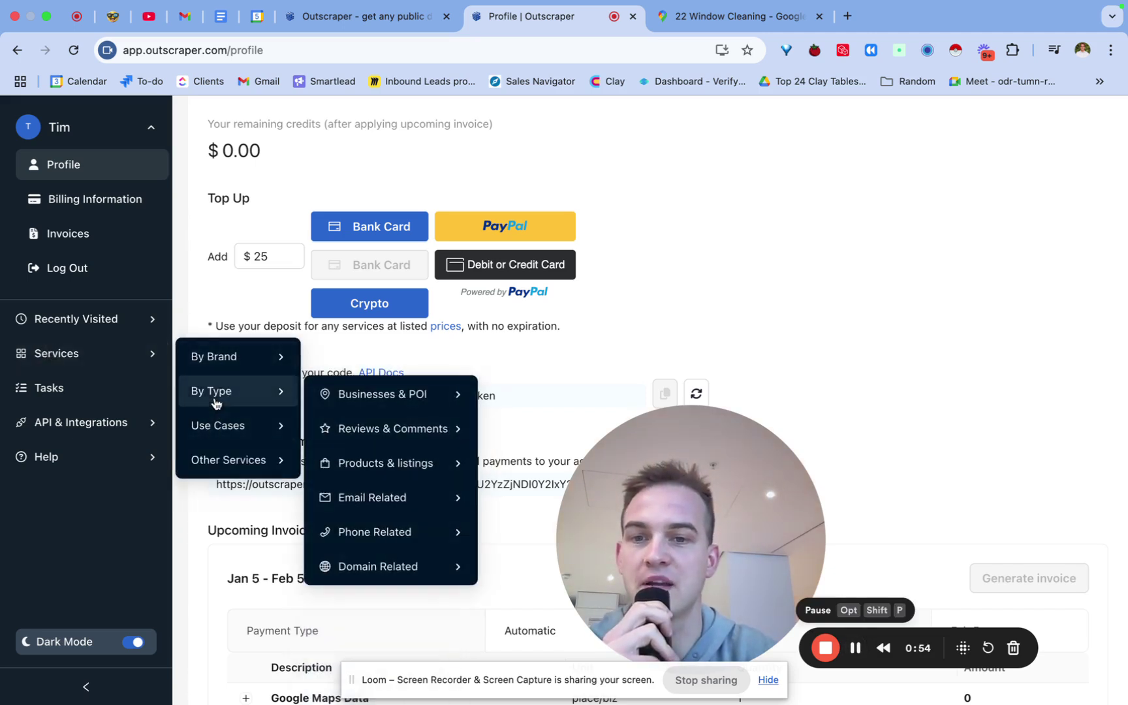
pyautogui.moveTo(329, 392)
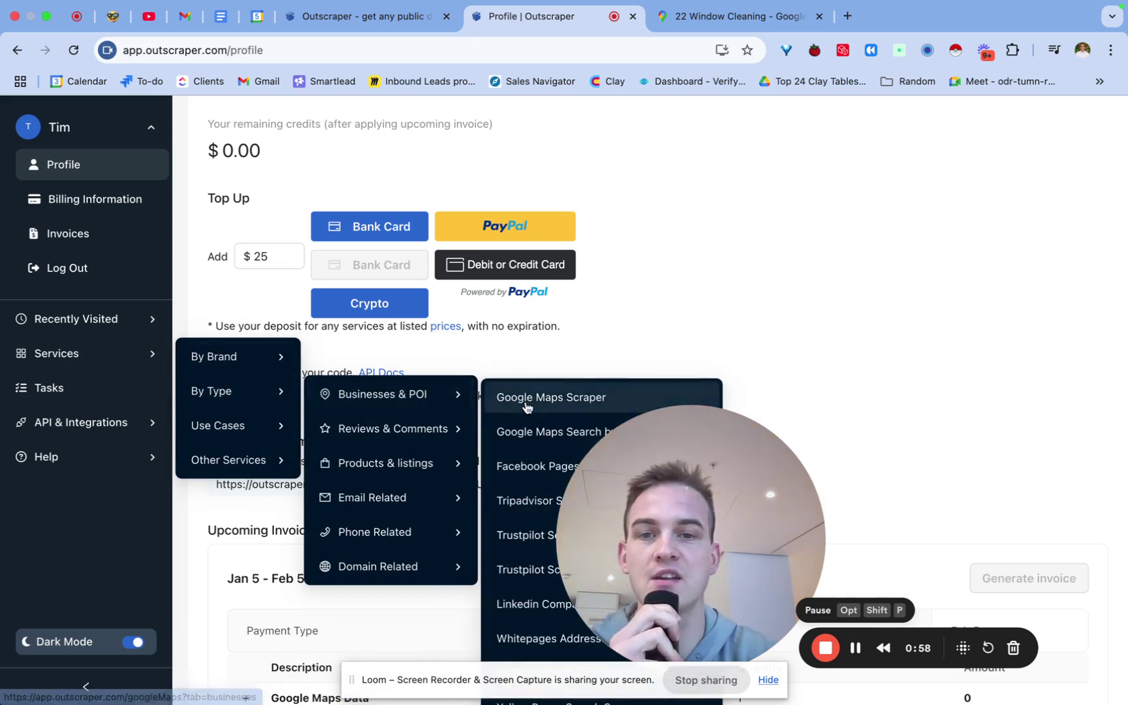
pyautogui.moveTo(668, 471); pyautogui.dragTo(846, 481)
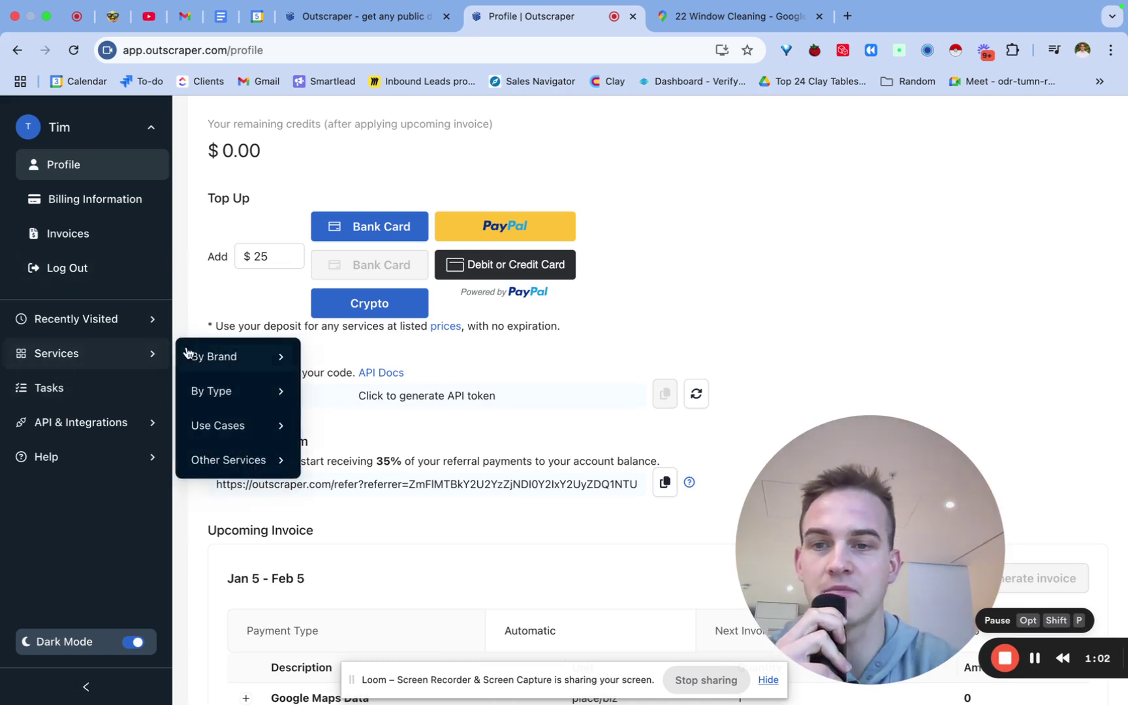
pyautogui.moveTo(343, 394)
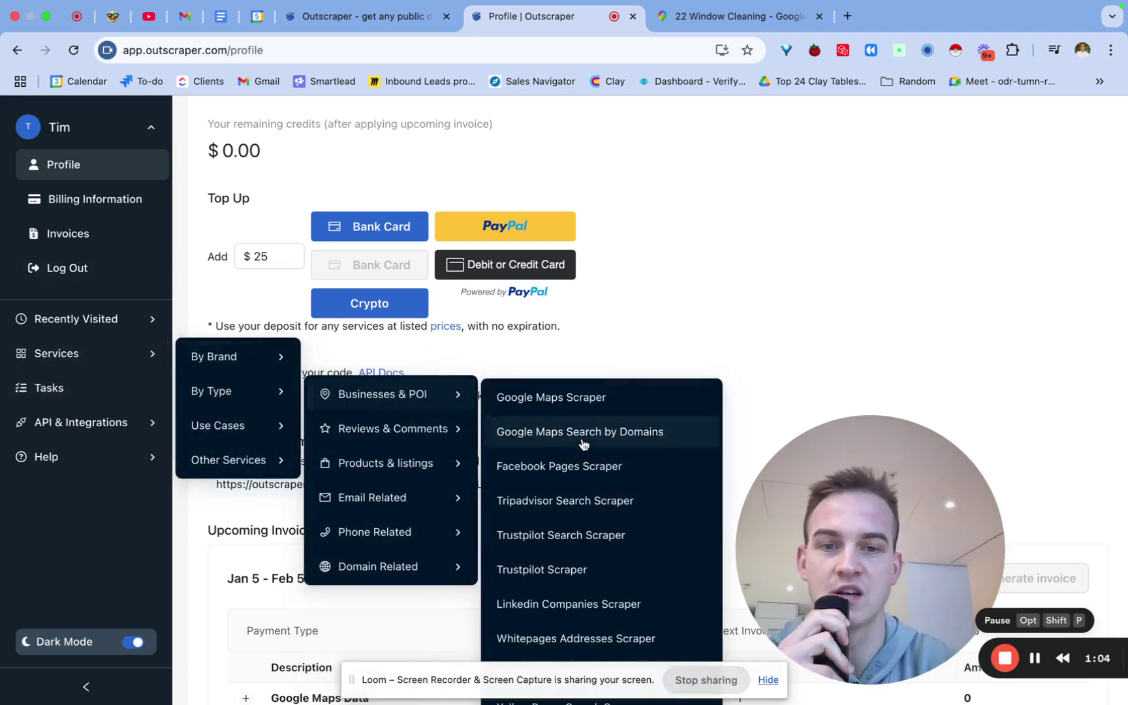
pyautogui.click(594, 406)
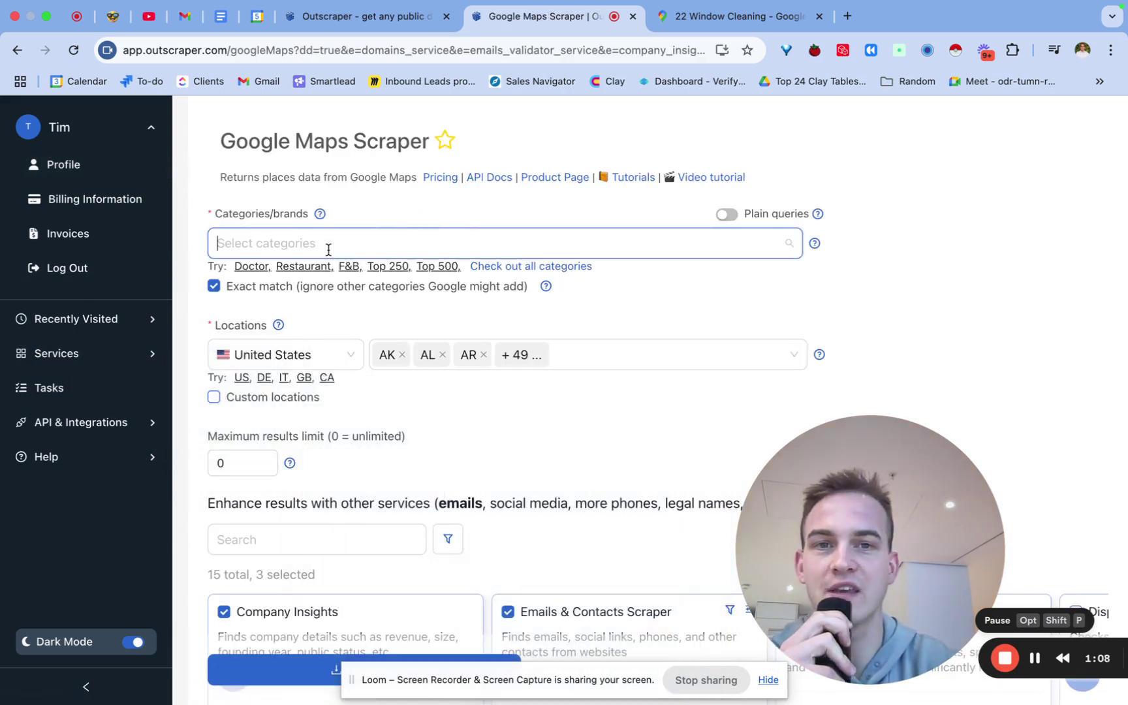
# Turn Plain queries off to pick categories, then view the Google Maps tab.
pyautogui.click(328, 250)
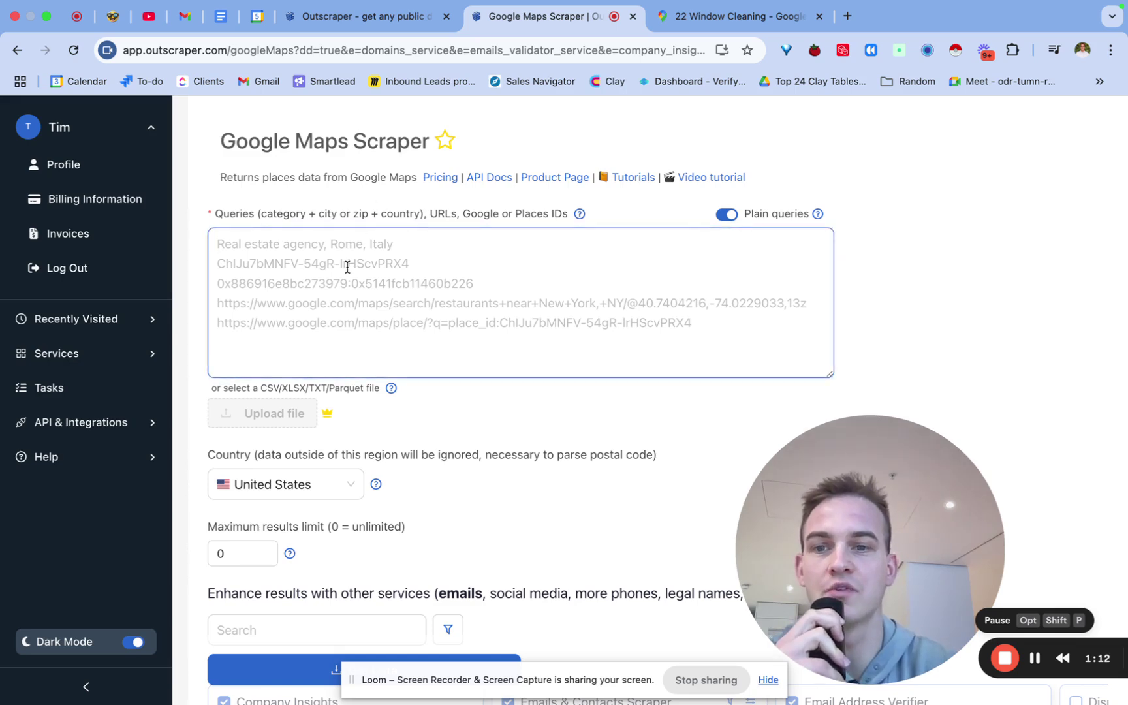
pyautogui.click(725, 216)
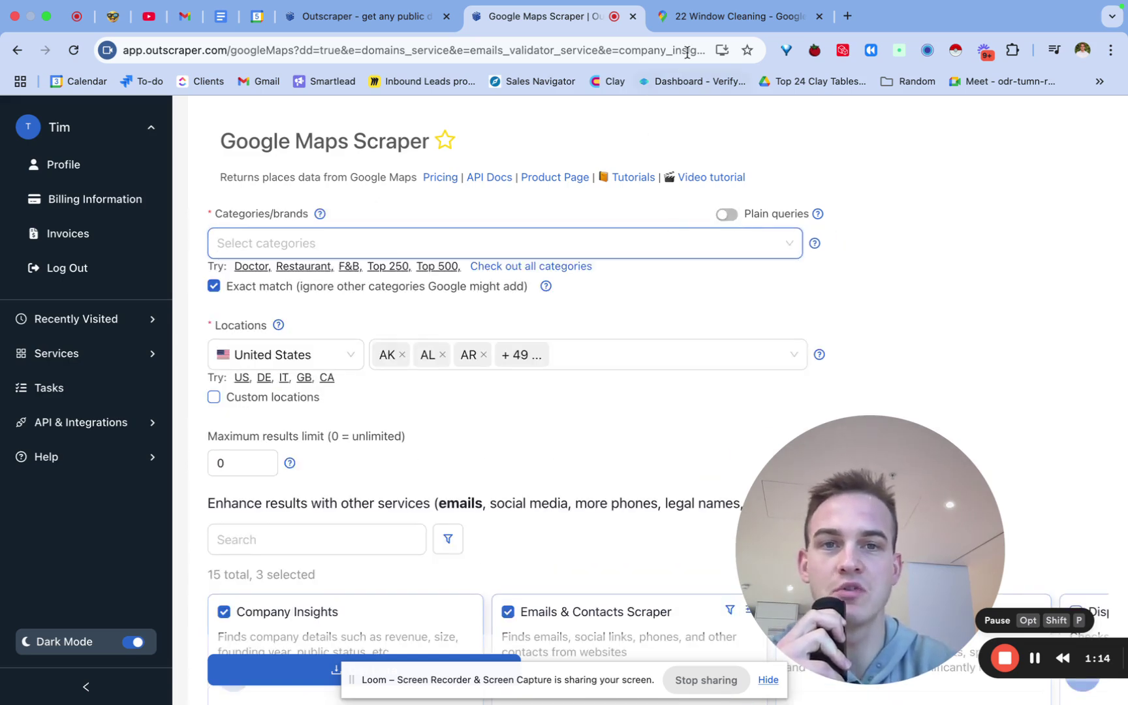
pyautogui.click(731, 16)
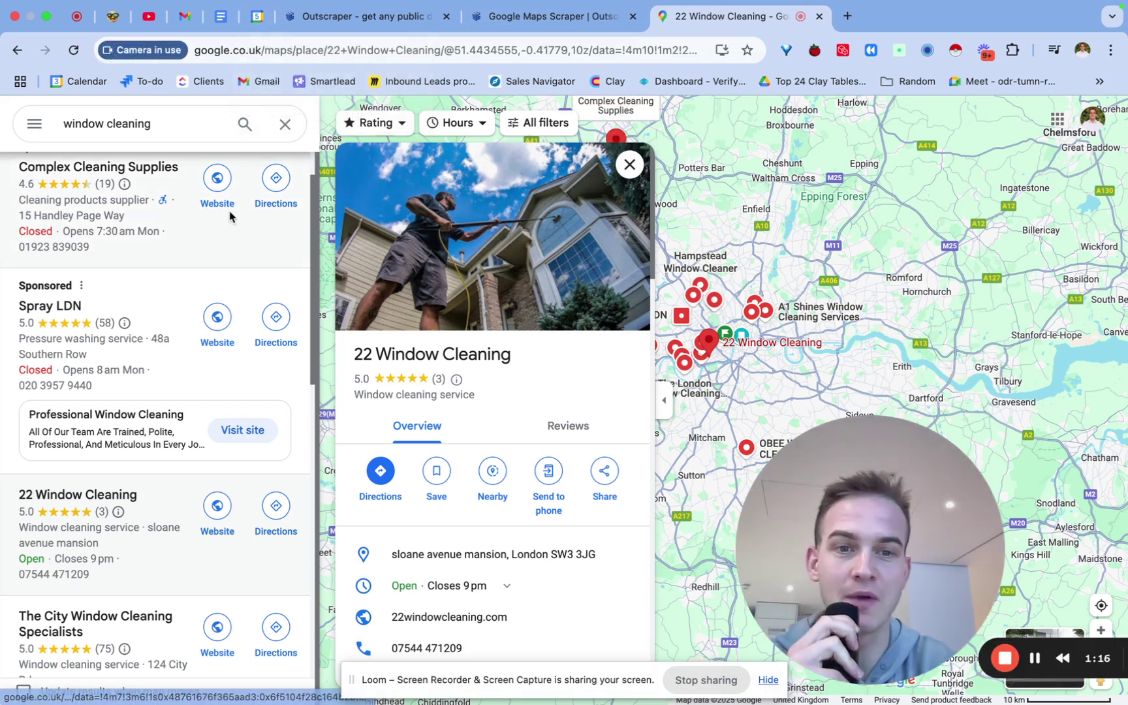
# Rerun the 'window cleaning' Maps search and open The City Window Cleaning Specialists listing.
pyautogui.click(169, 115)
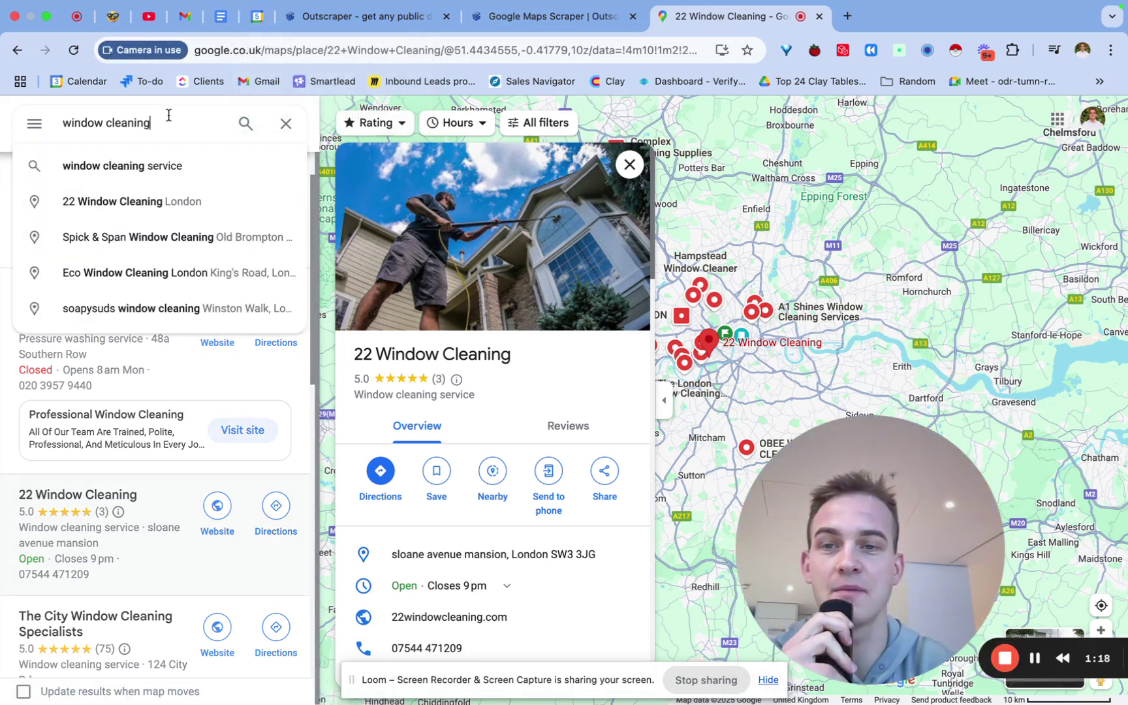
pyautogui.press('Return')
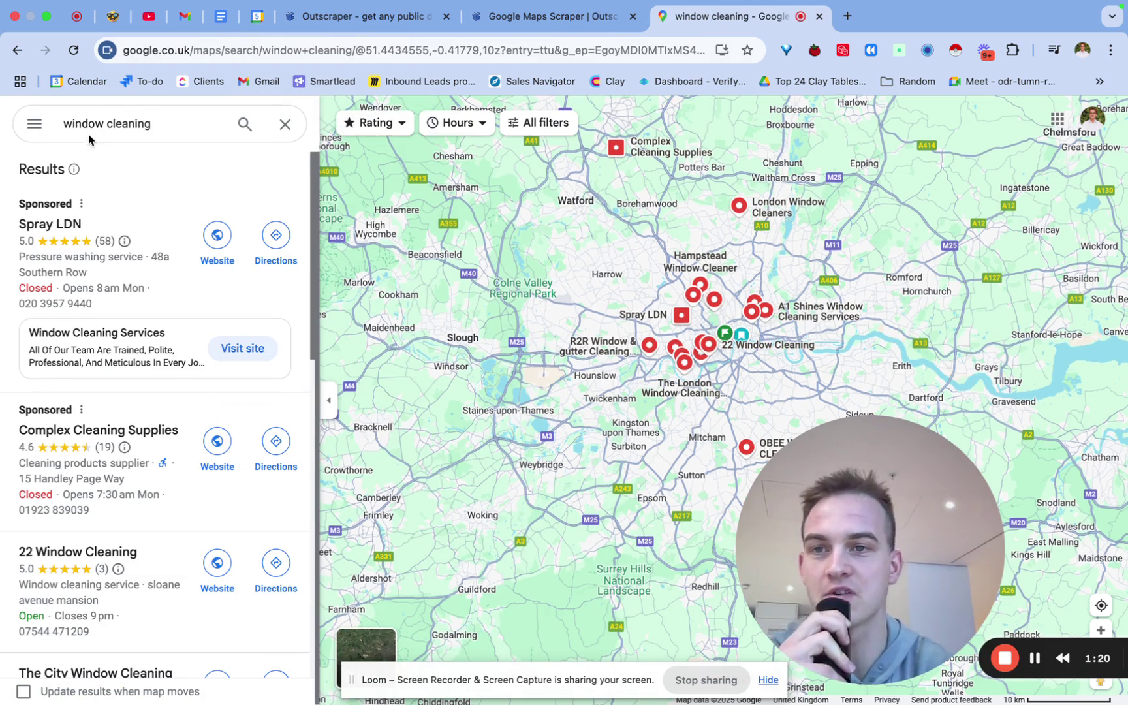
pyautogui.scroll(-5, 59, 391)
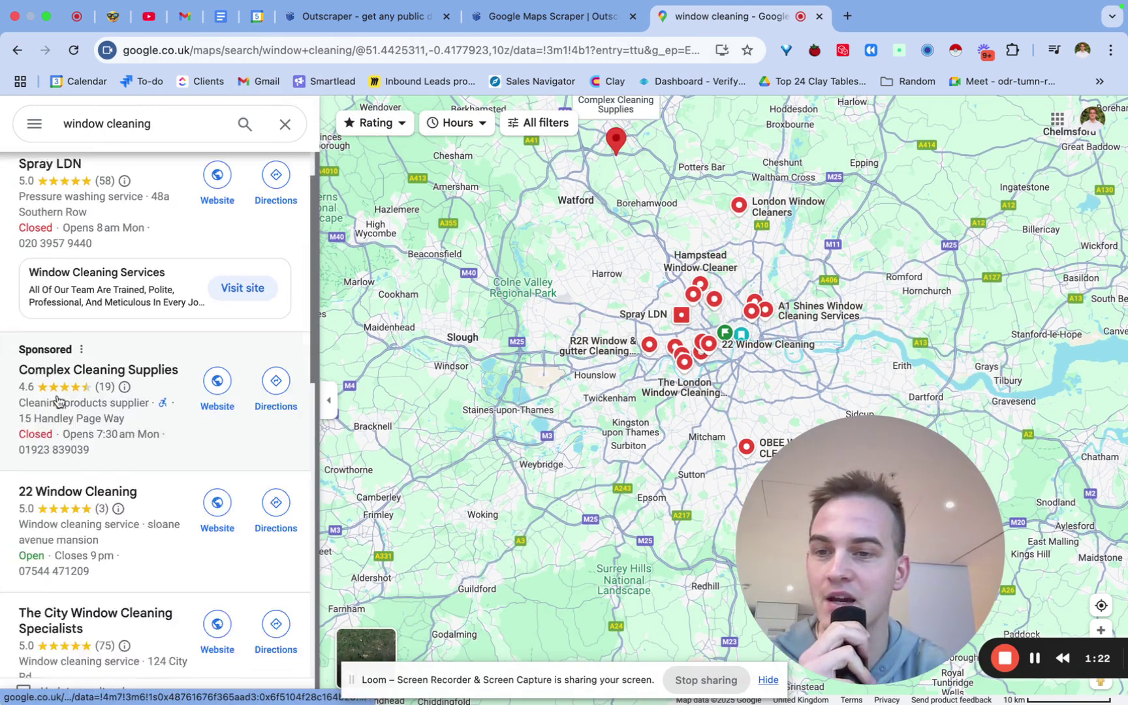
pyautogui.scroll(-2, 95, 501)
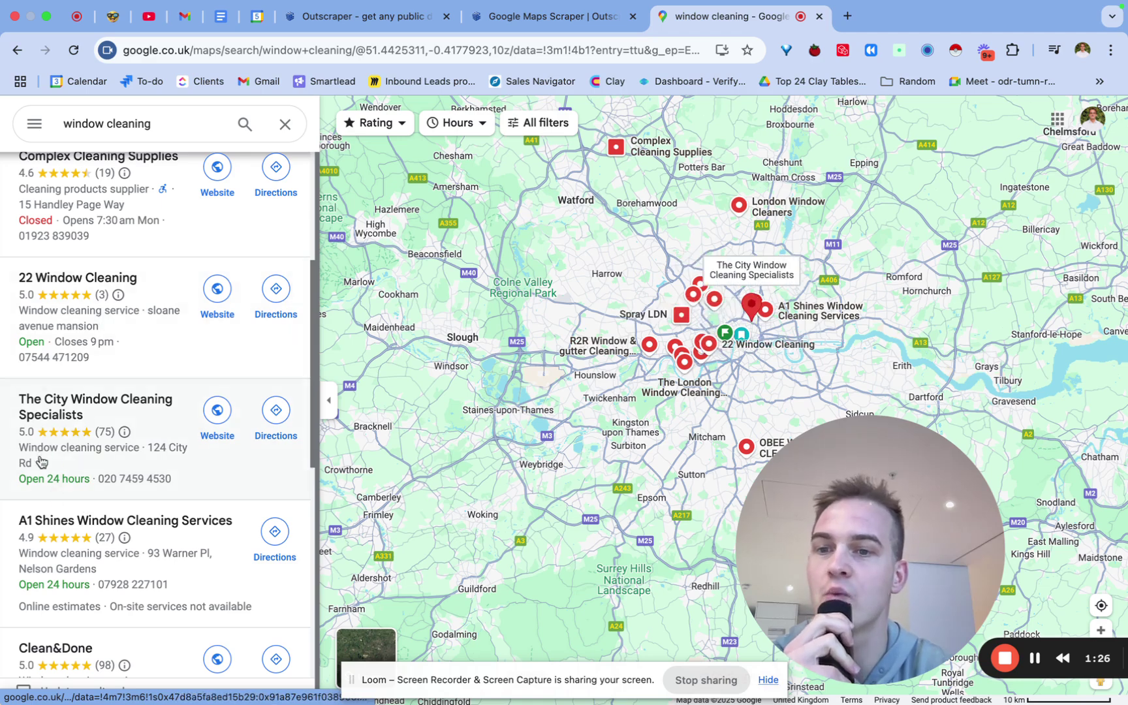
pyautogui.click(90, 463)
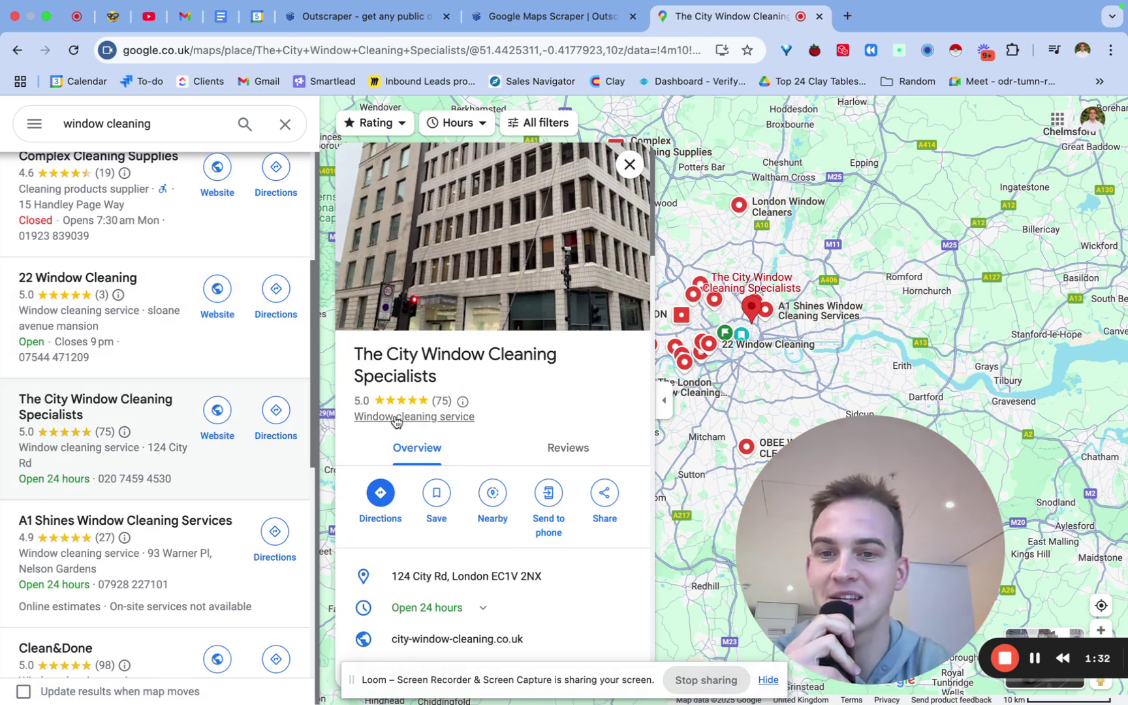
# Add 'Window Cleaning Service' as the scraper category, keeping United States locations.
pyautogui.click(548, 17)
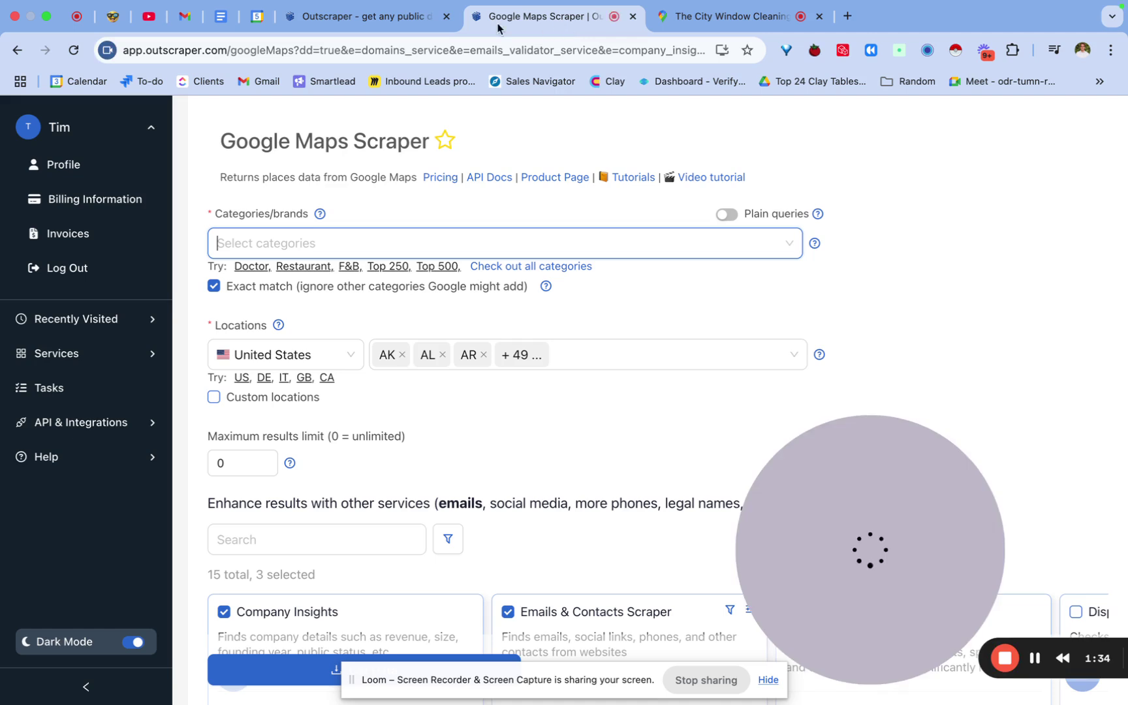
pyautogui.write('w')
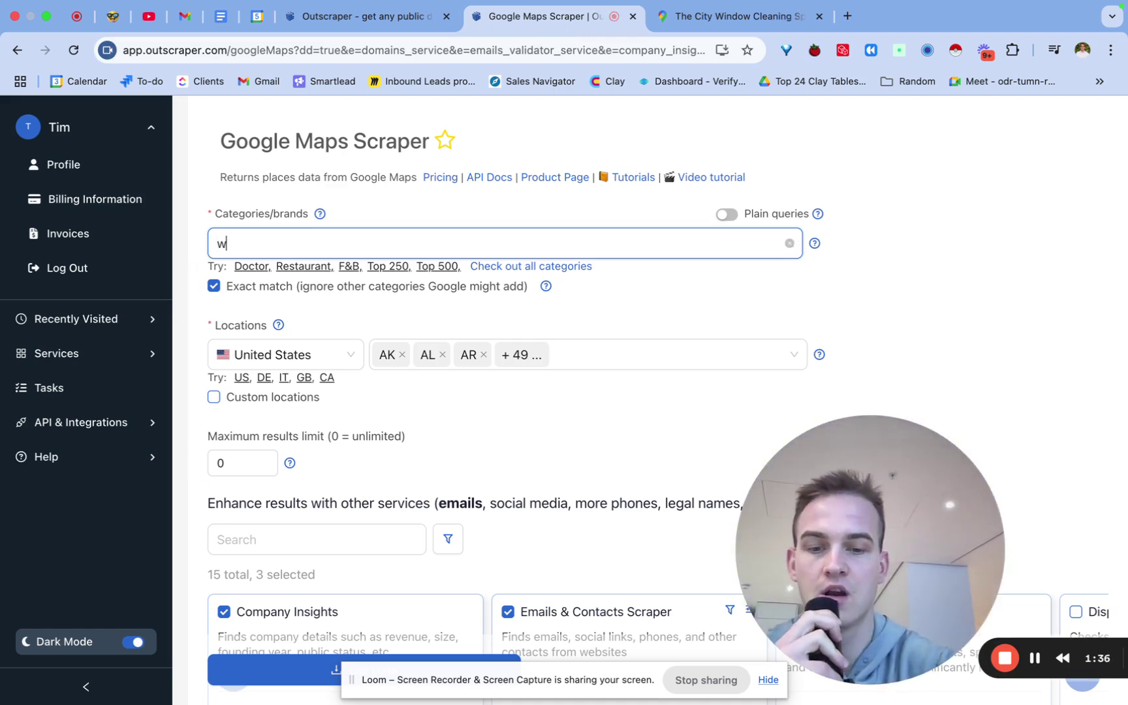
pyautogui.write('indo')
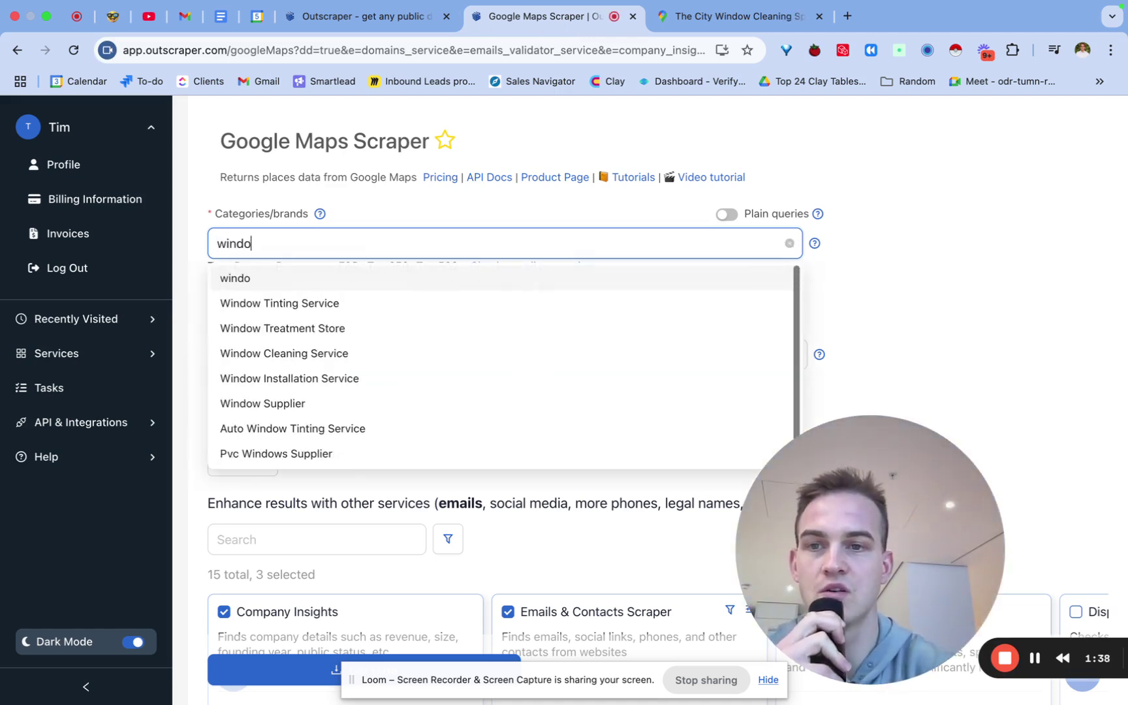
pyautogui.write('w cleaning')
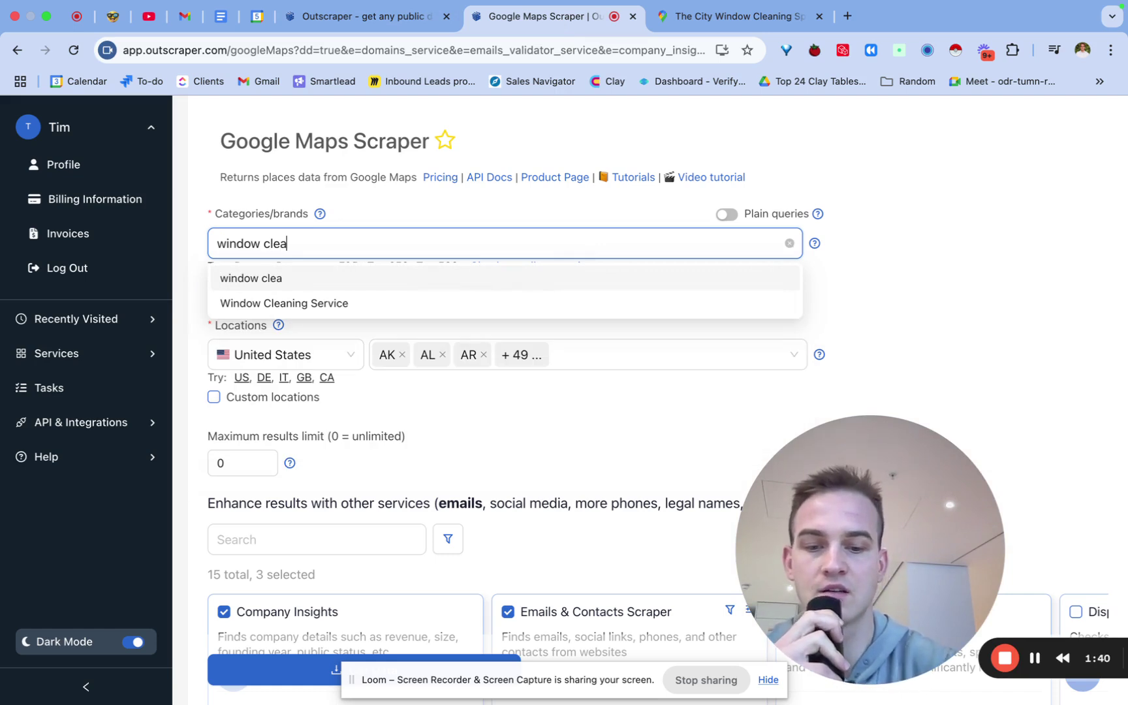
pyautogui.click(286, 304)
pyautogui.click(984, 326)
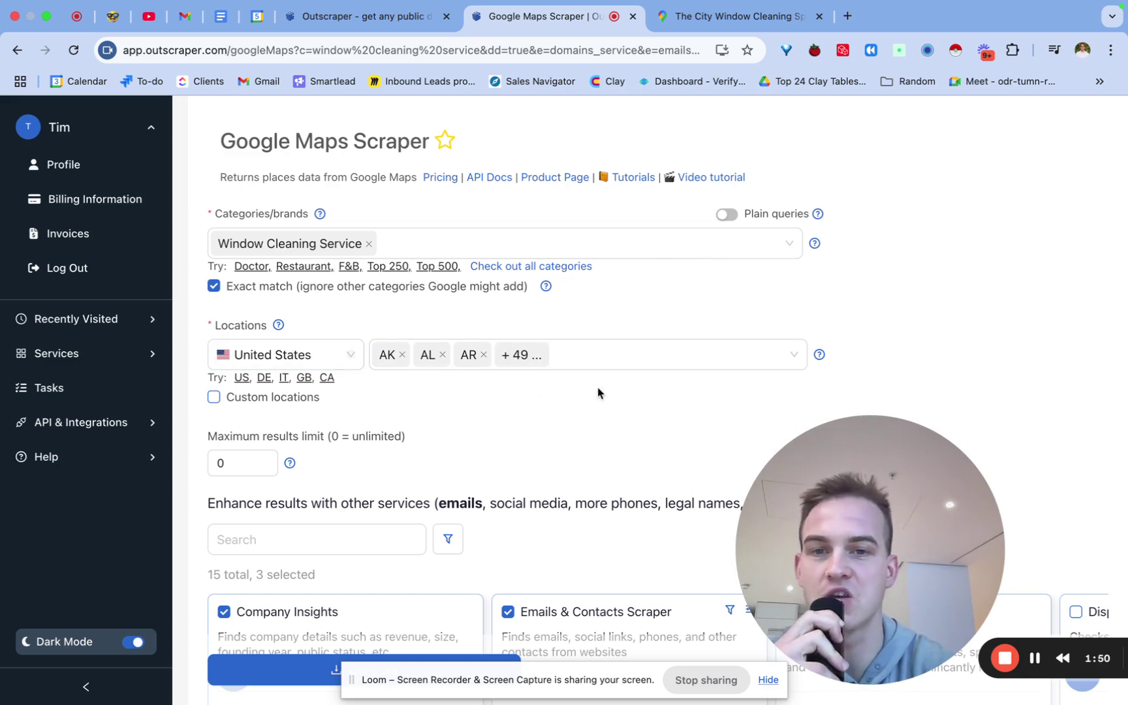
# Set the results limit to 400 and remove Company Insights and Emails & Contacts Scraper enrichments.
pyautogui.scroll(-3, 552, 430)
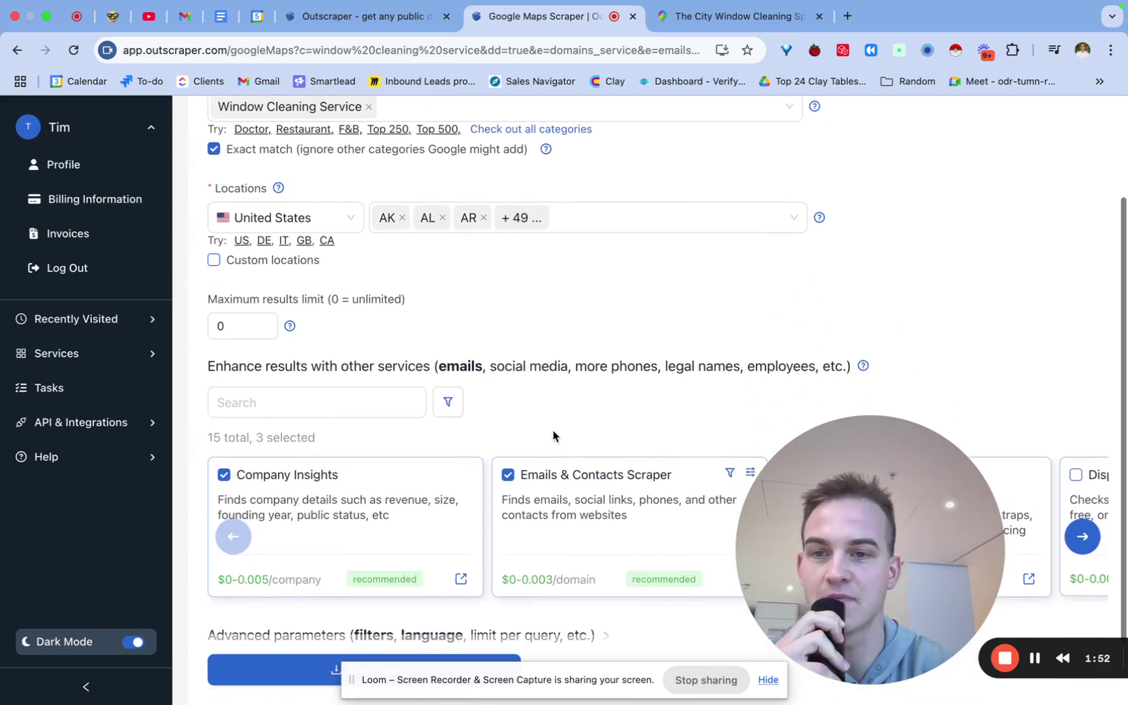
pyautogui.moveTo(238, 322); pyautogui.dragTo(203, 319)
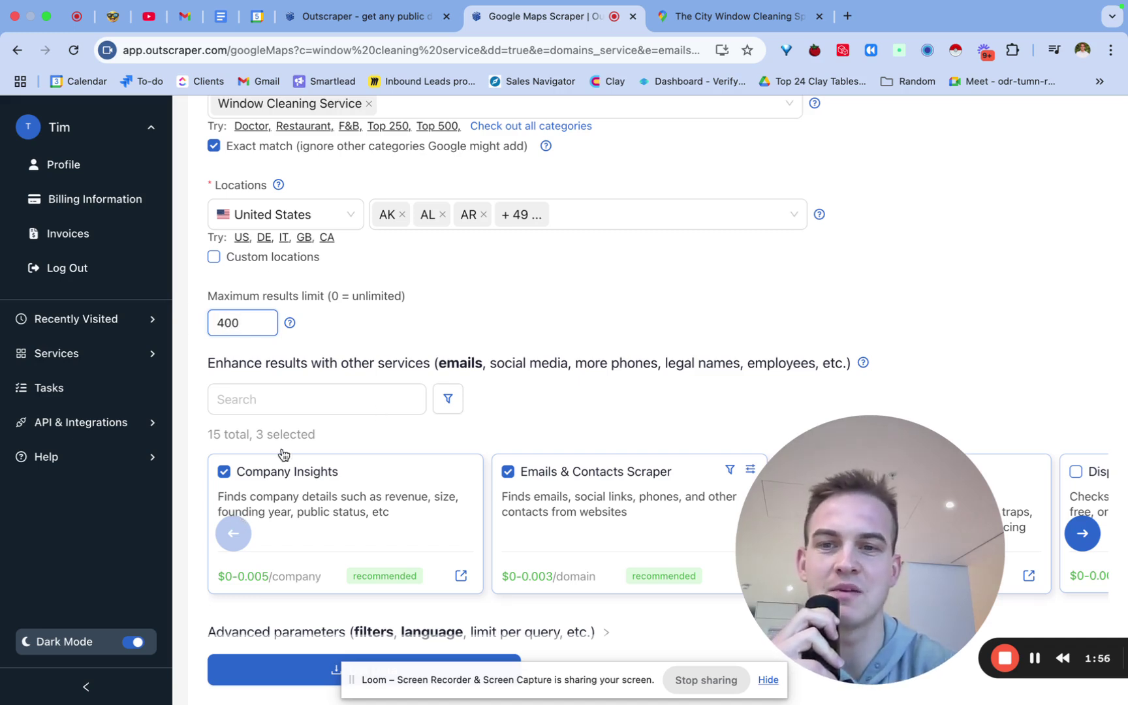
pyautogui.scroll(-1, 283, 454)
pyautogui.click(333, 361)
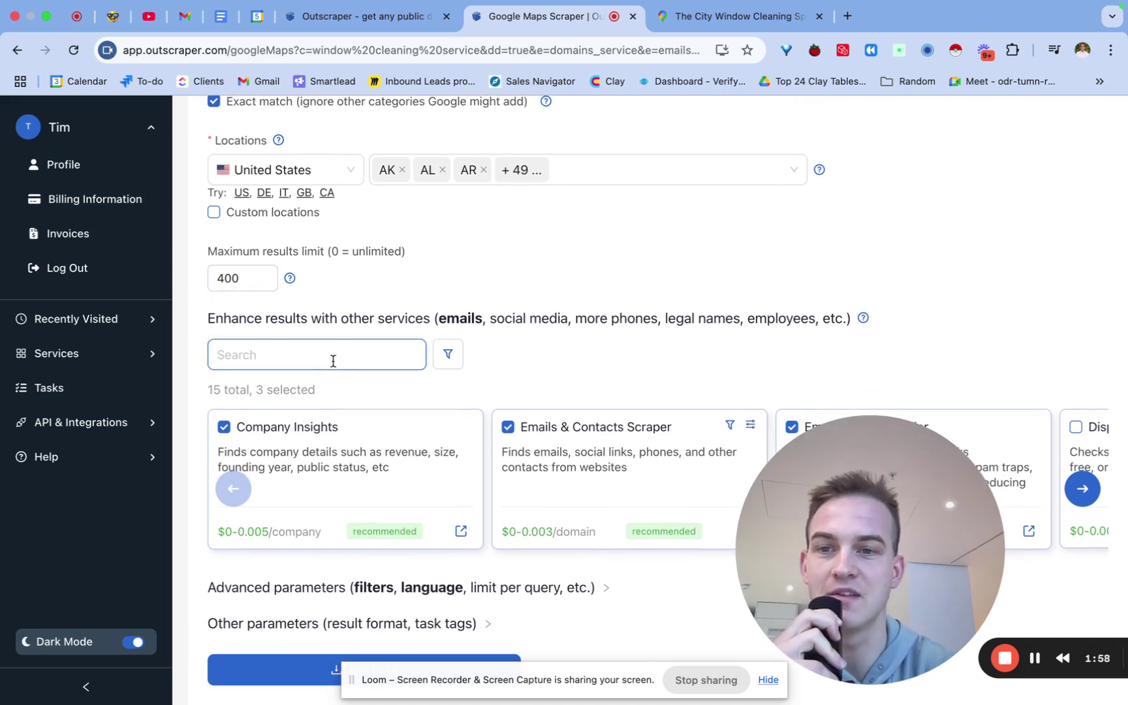
pyautogui.scroll(-1, 559, 371)
pyautogui.click(224, 396)
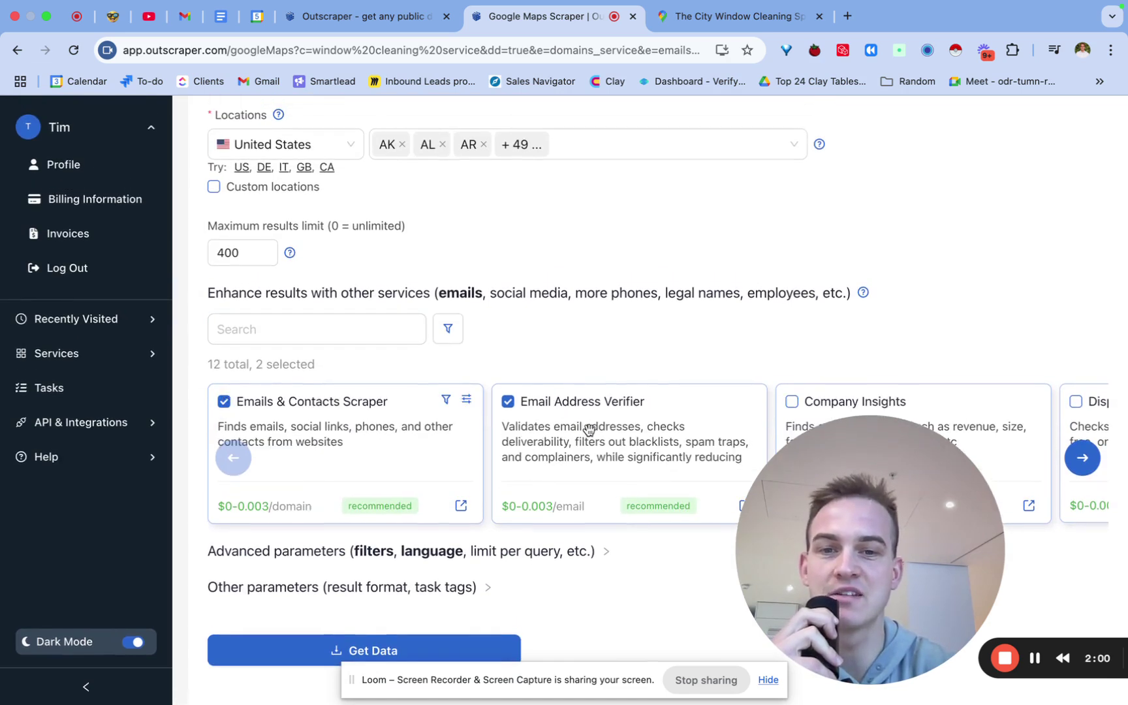
pyautogui.click(225, 403)
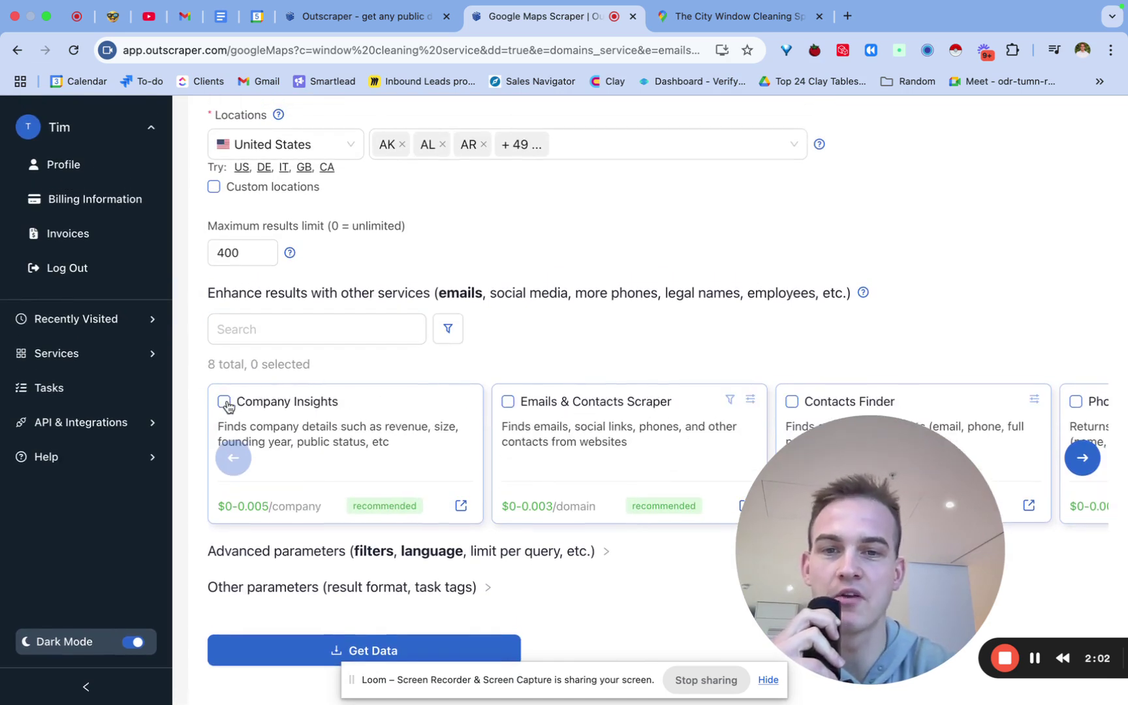
# Page forward and back through the enrichment services carousel.
pyautogui.moveTo(911, 571); pyautogui.dragTo(371, 548)
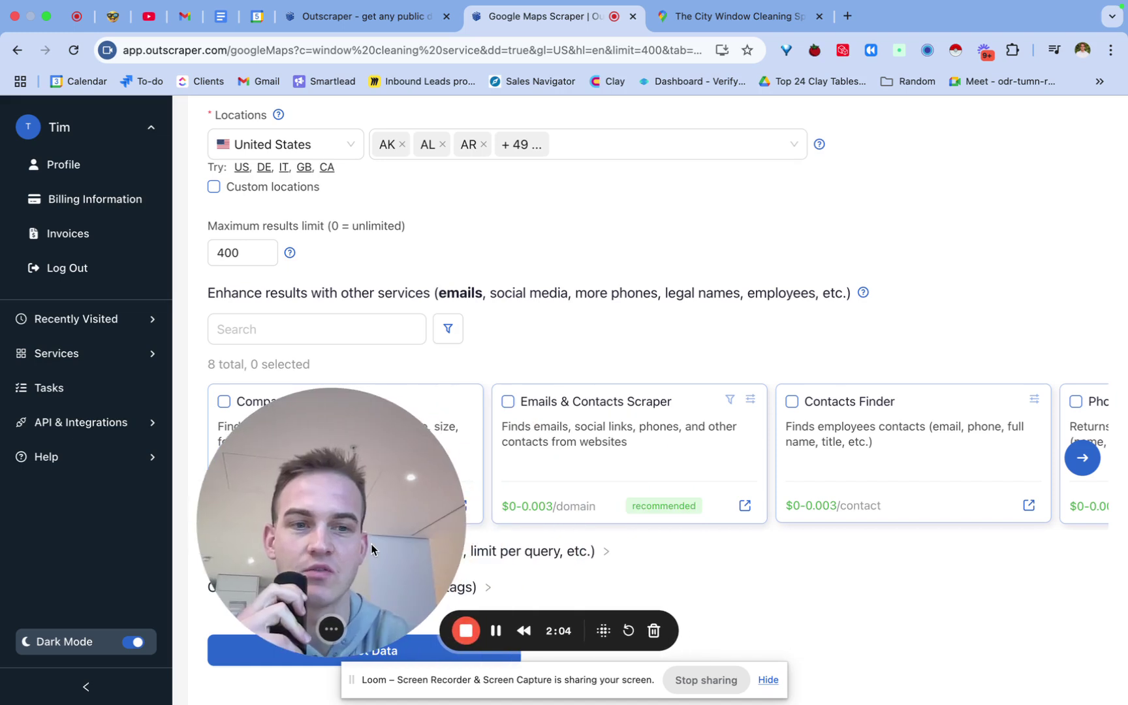
pyautogui.click(1087, 468)
pyautogui.click(1087, 467)
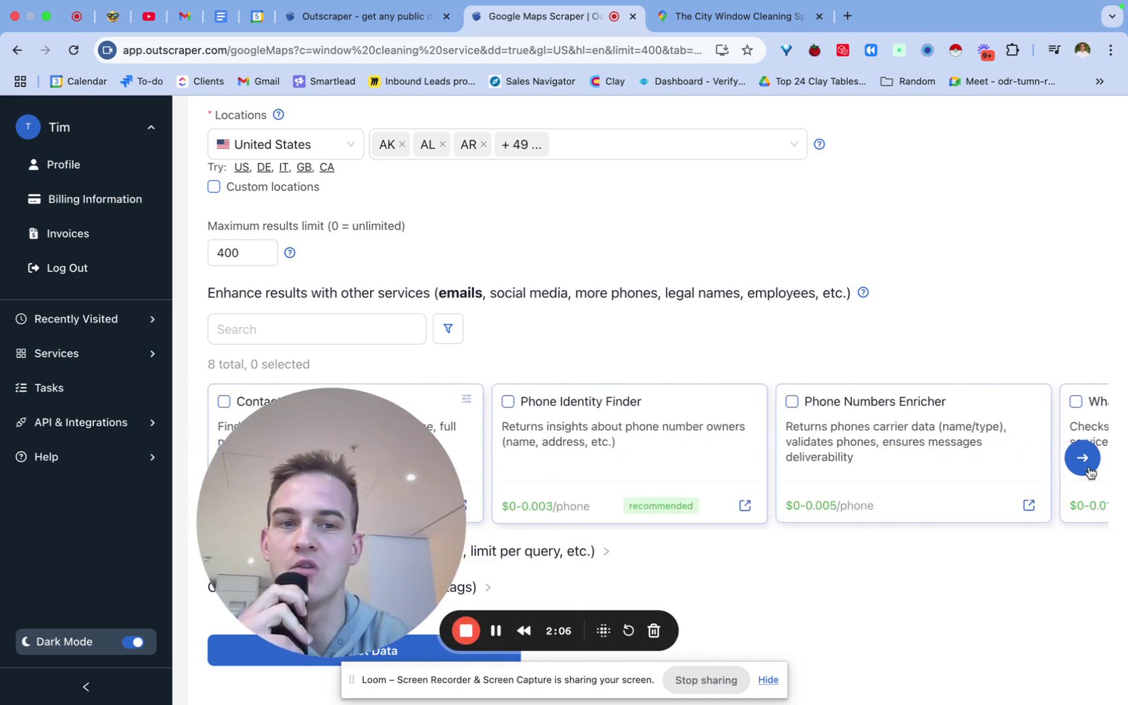
pyautogui.click(1087, 468)
pyautogui.click(1088, 468)
pyautogui.click(1084, 461)
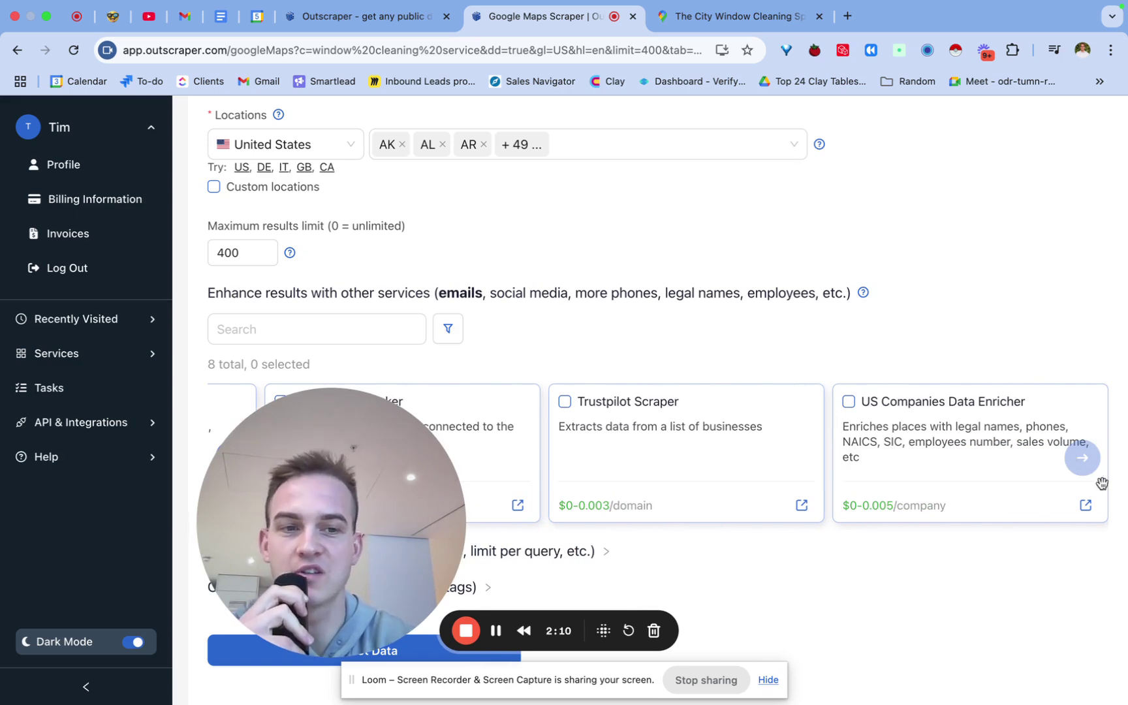
pyautogui.moveTo(271, 505); pyautogui.dragTo(861, 109)
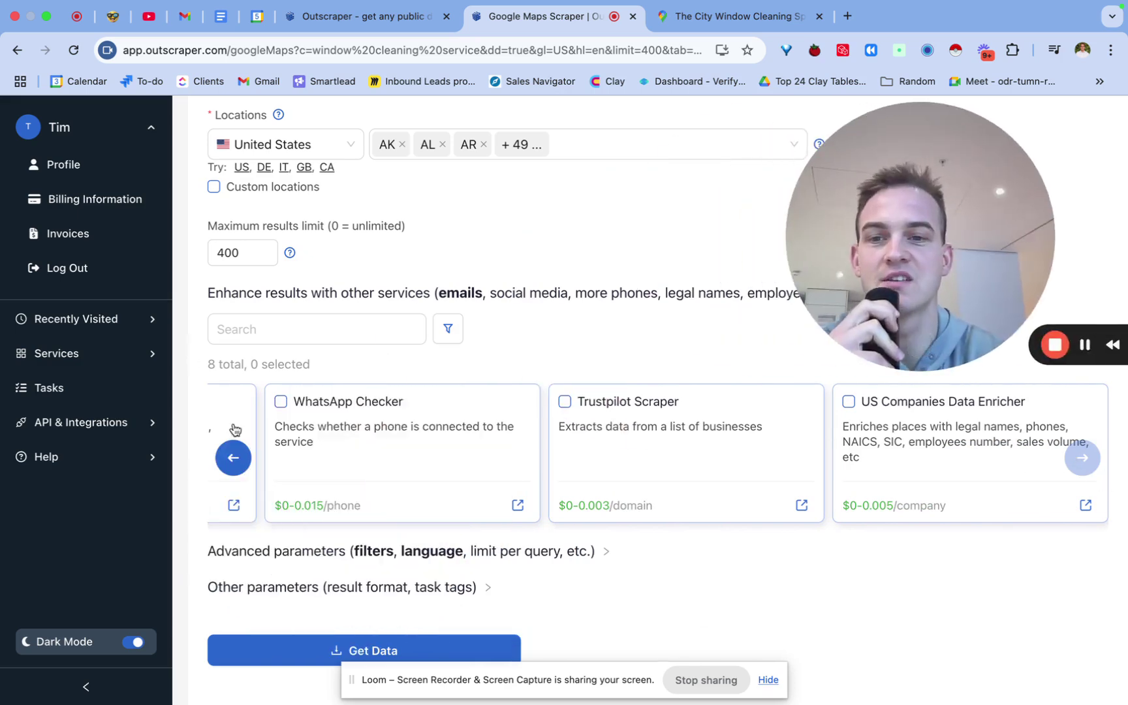
pyautogui.click(246, 470)
pyautogui.click(246, 470)
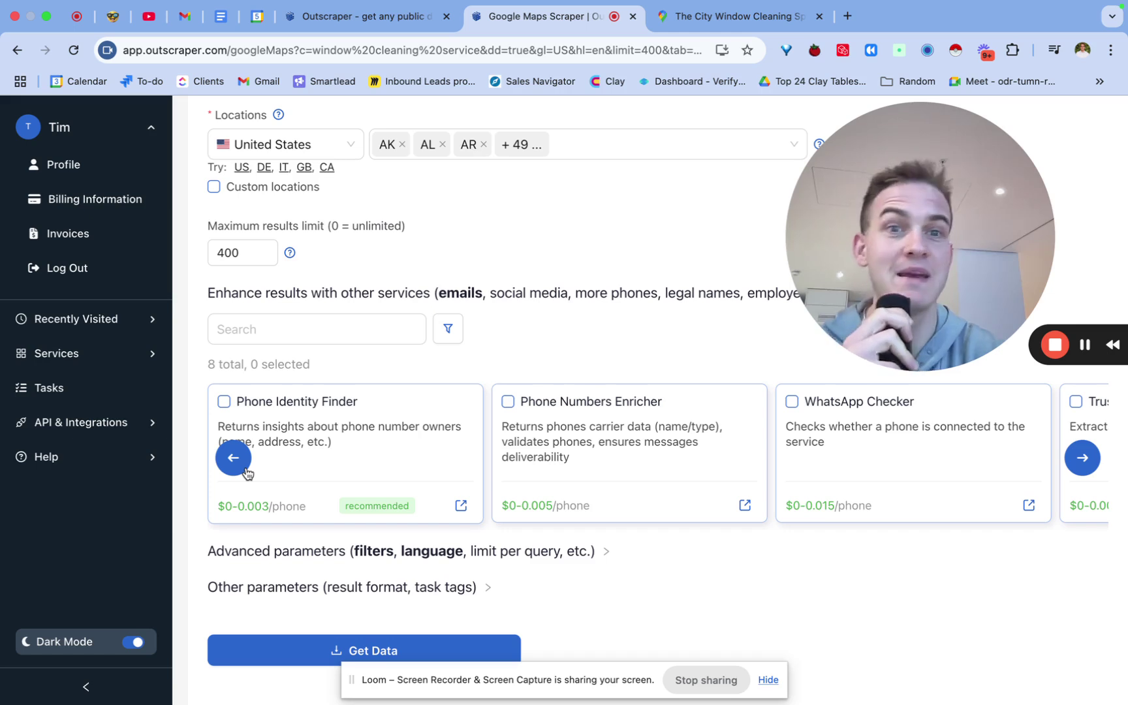
pyautogui.click(245, 470)
pyautogui.click(245, 470)
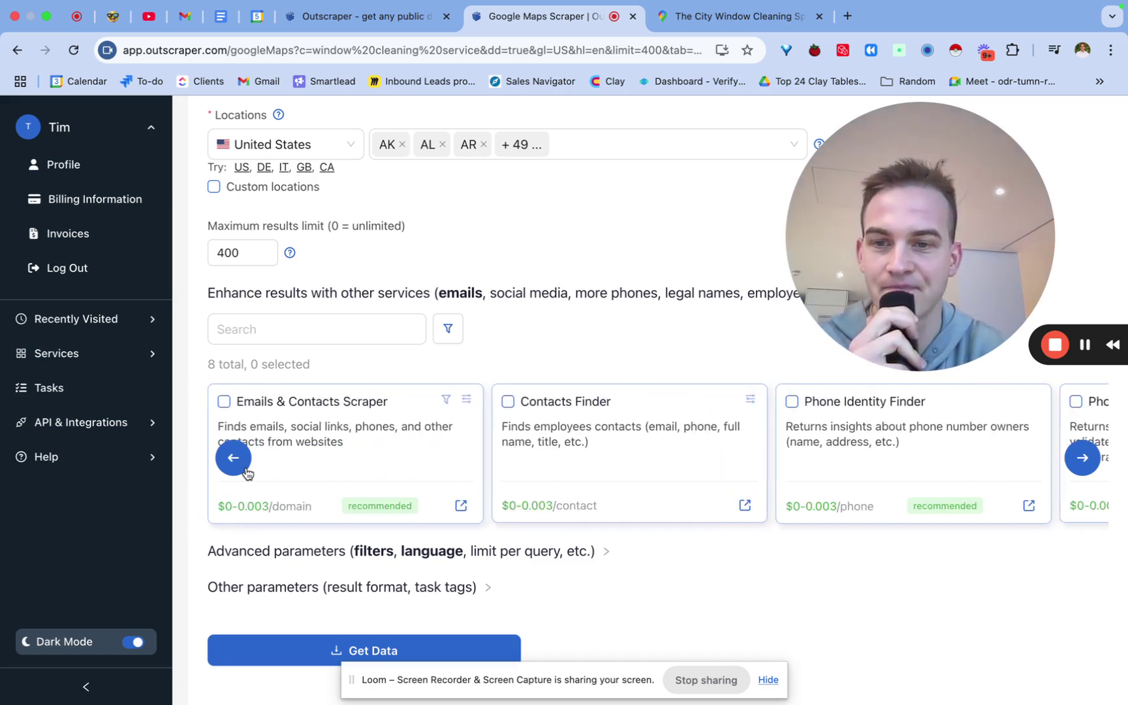
pyautogui.click(245, 469)
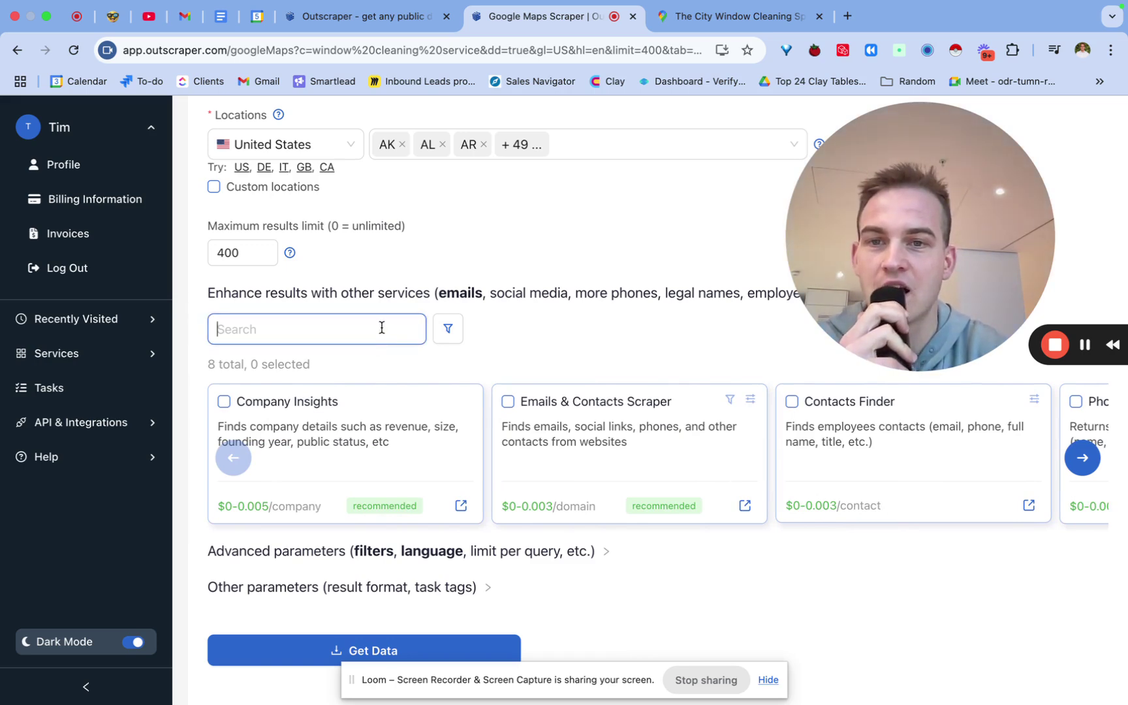
# Check the enrichment category filter, then submit the scrape with Get Data.
pyautogui.click(449, 330)
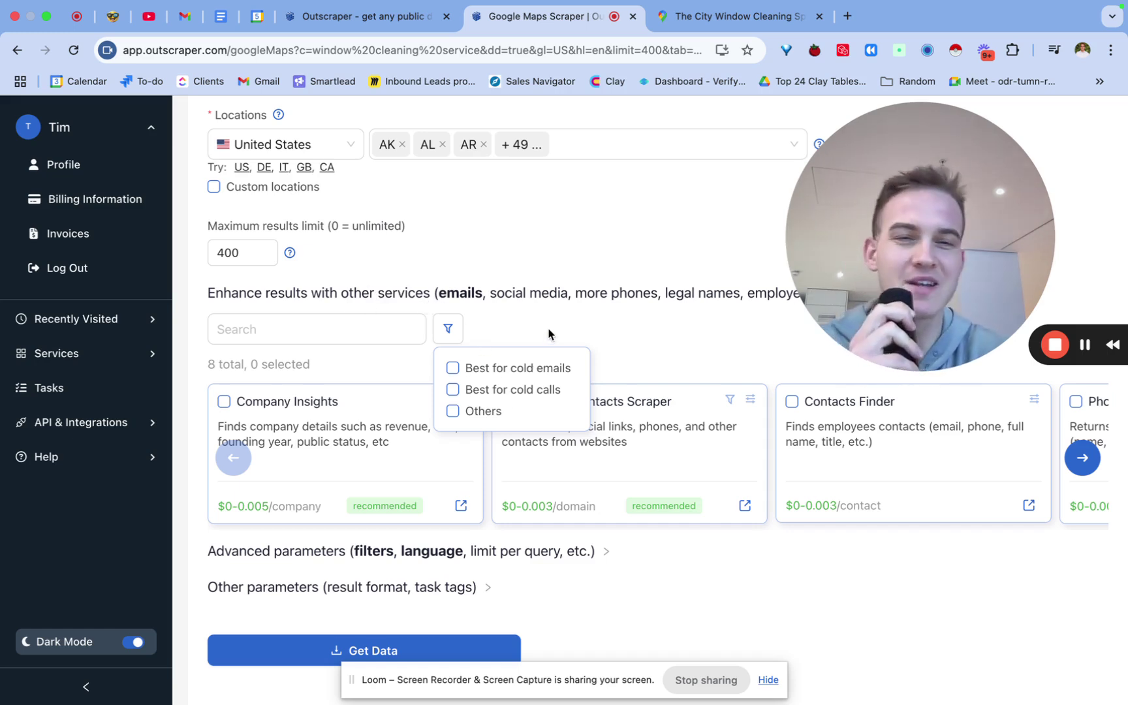
pyautogui.moveTo(990, 254); pyautogui.dragTo(745, 255)
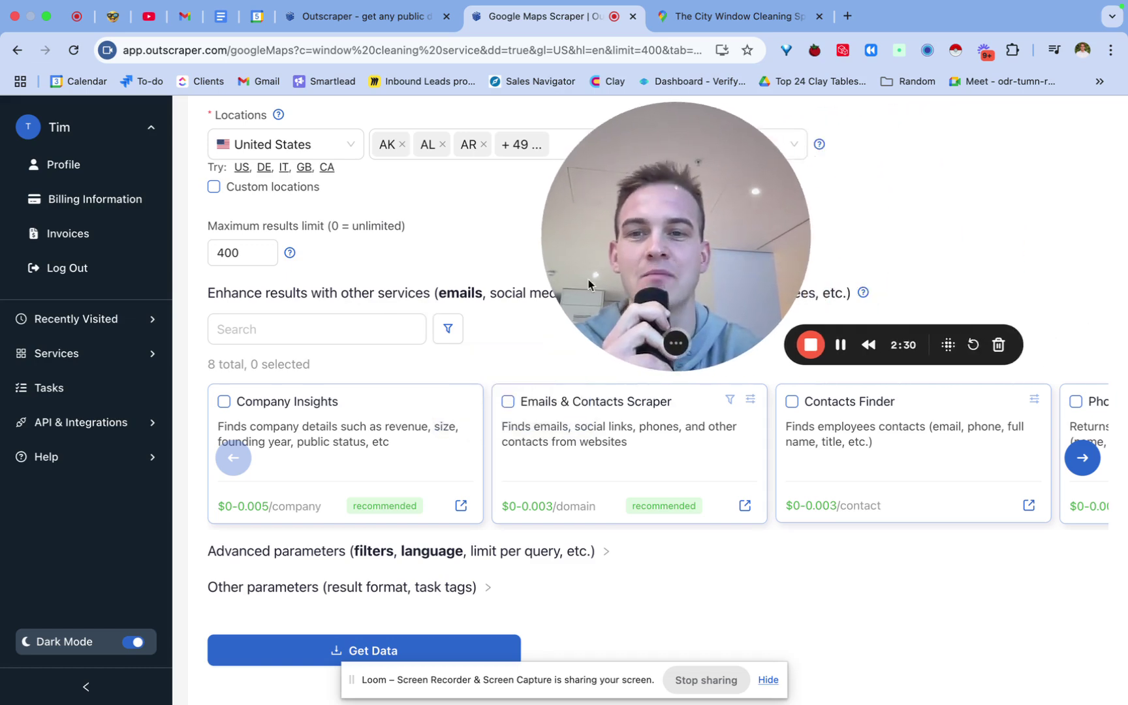
pyautogui.click(291, 650)
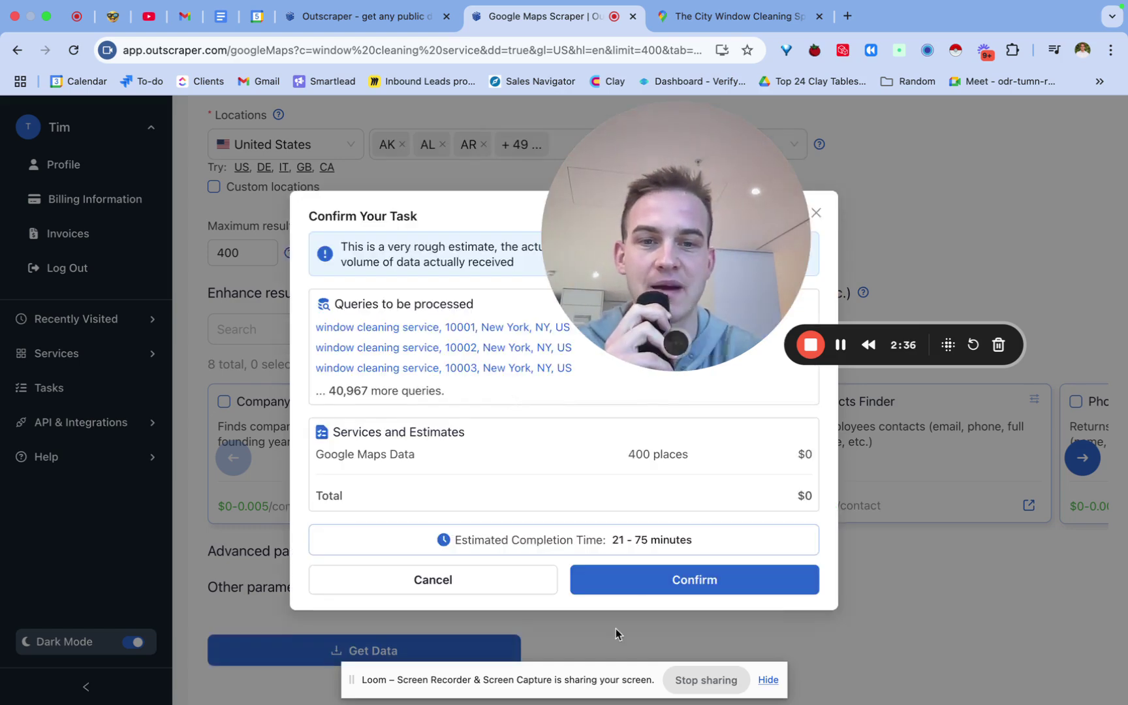
# Confirm the 400-place window cleaning scrape task and go to the Tasks list.
pyautogui.moveTo(691, 297); pyautogui.dragTo(152, 580)
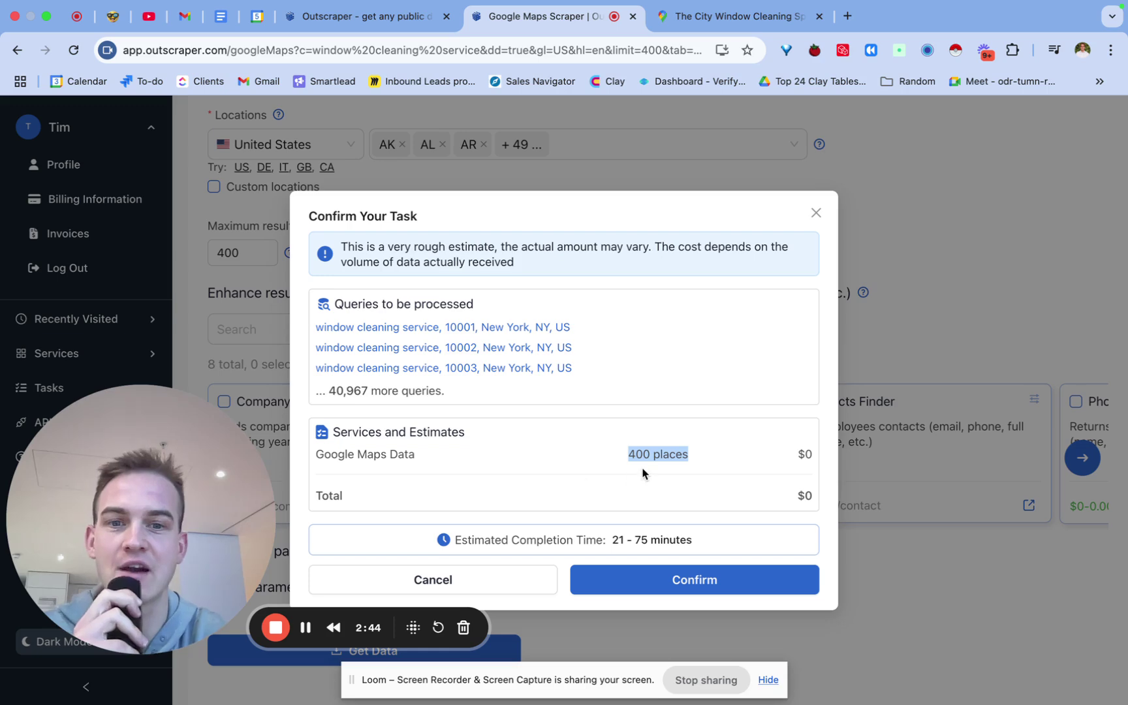
pyautogui.moveTo(611, 540); pyautogui.dragTo(695, 554)
pyautogui.click(676, 589)
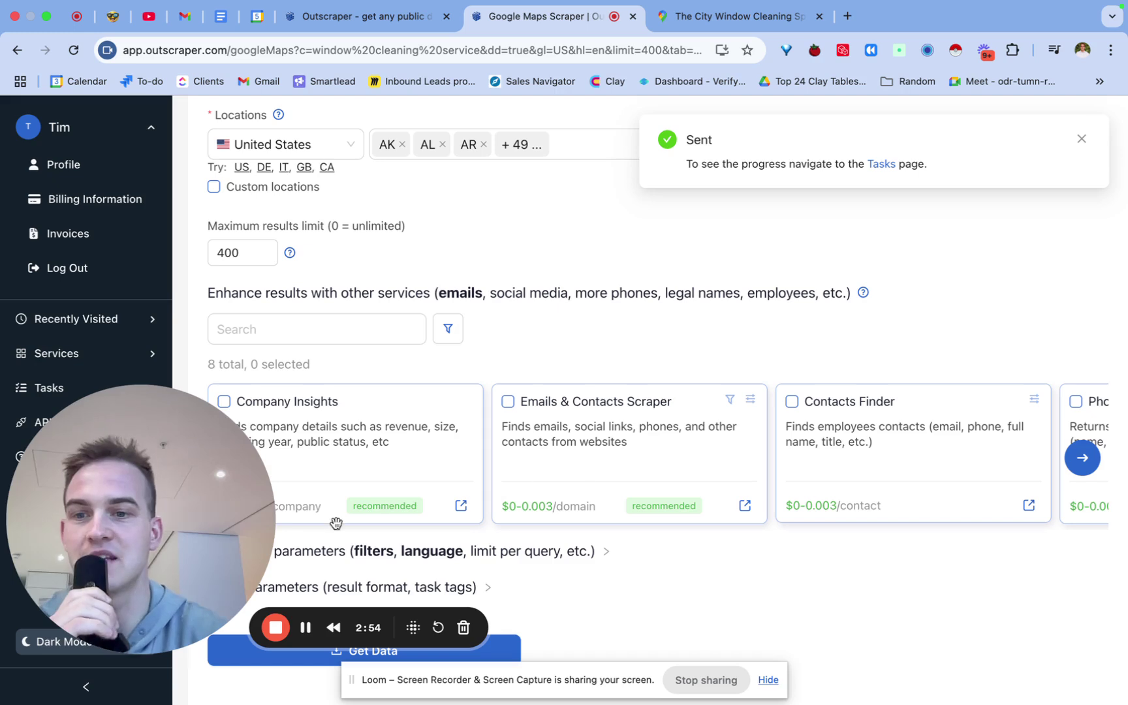
pyautogui.moveTo(147, 547); pyautogui.dragTo(579, 493)
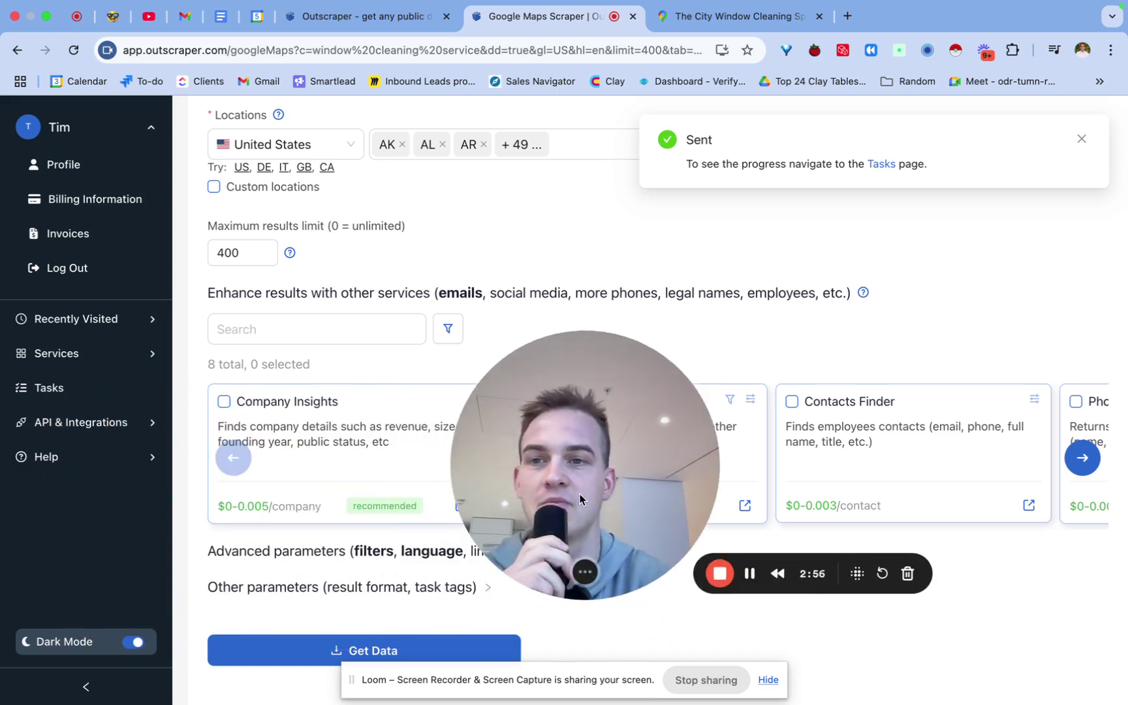
pyautogui.click(884, 165)
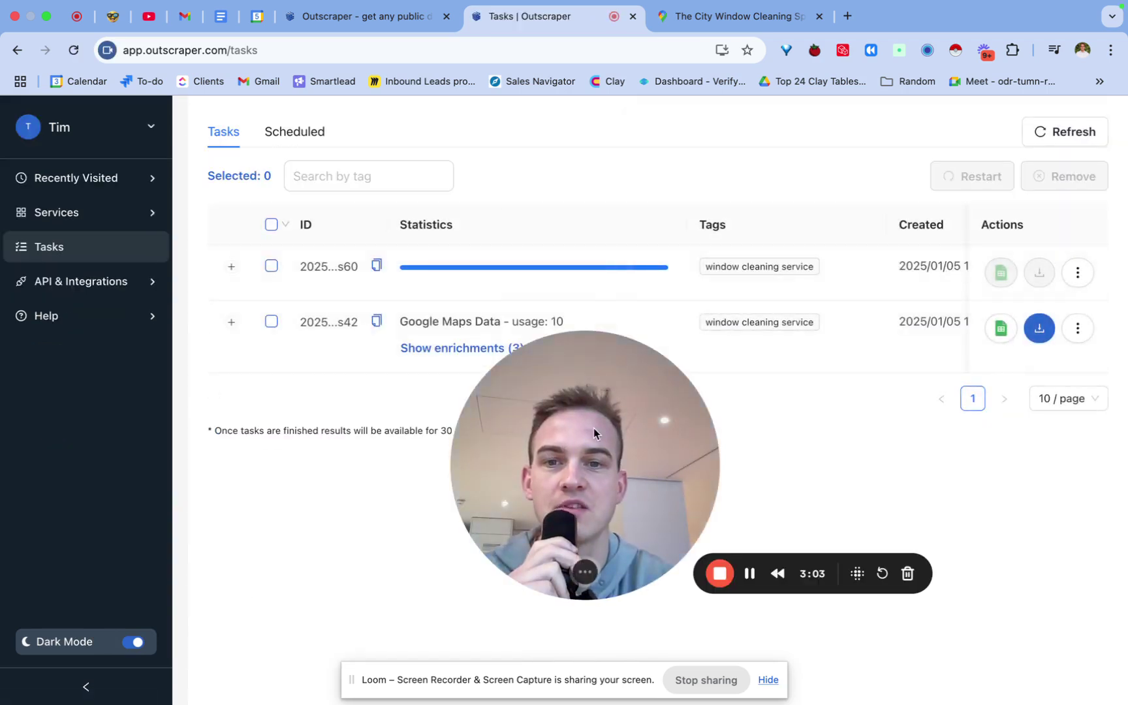
# Try exporting the finished results to Google Sheets, granting Outscraper Google Drive access.
pyautogui.moveTo(594, 427); pyautogui.dragTo(299, 415)
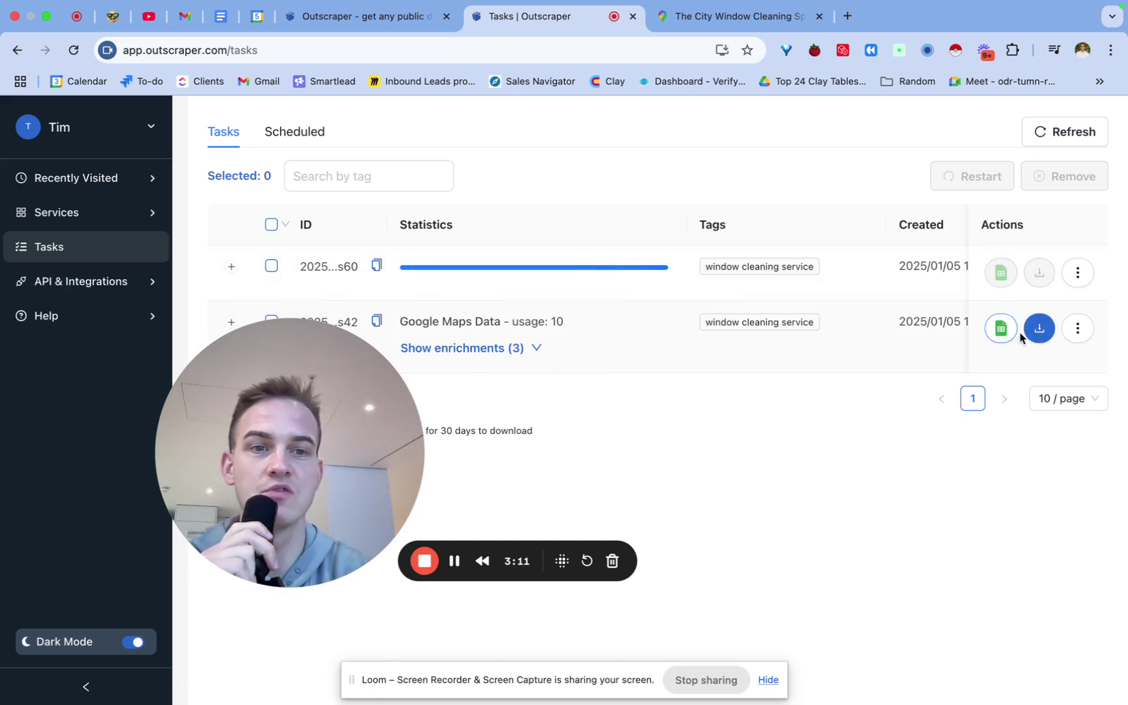
pyautogui.click(1000, 332)
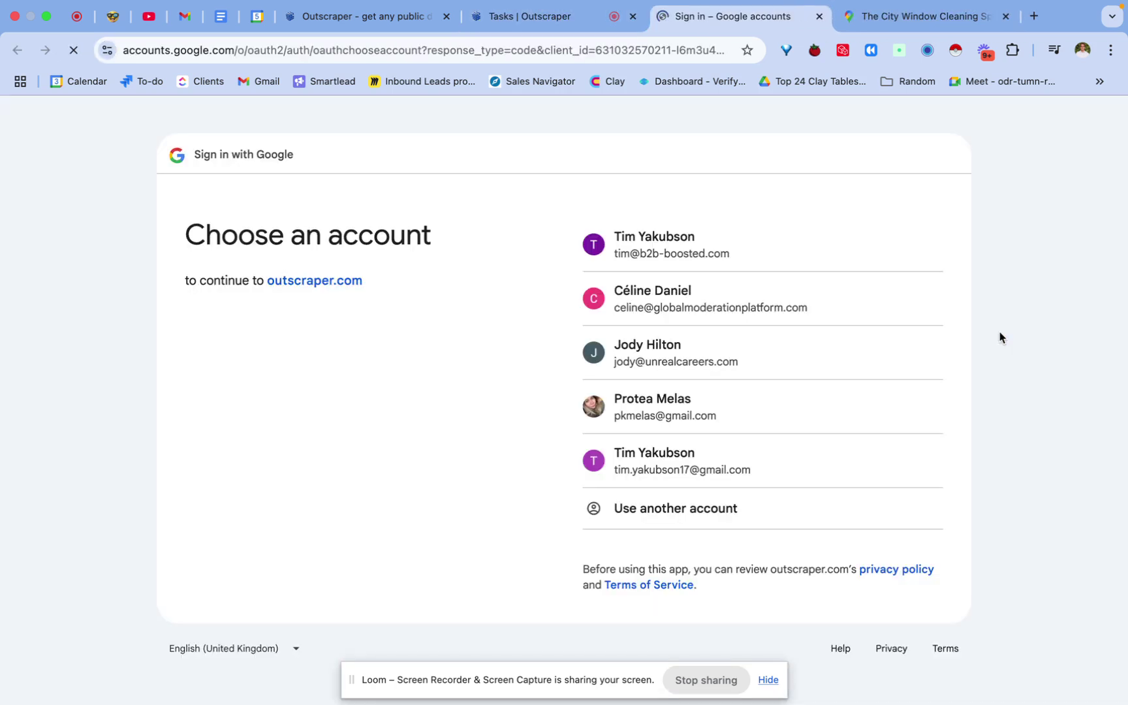
pyautogui.click(746, 229)
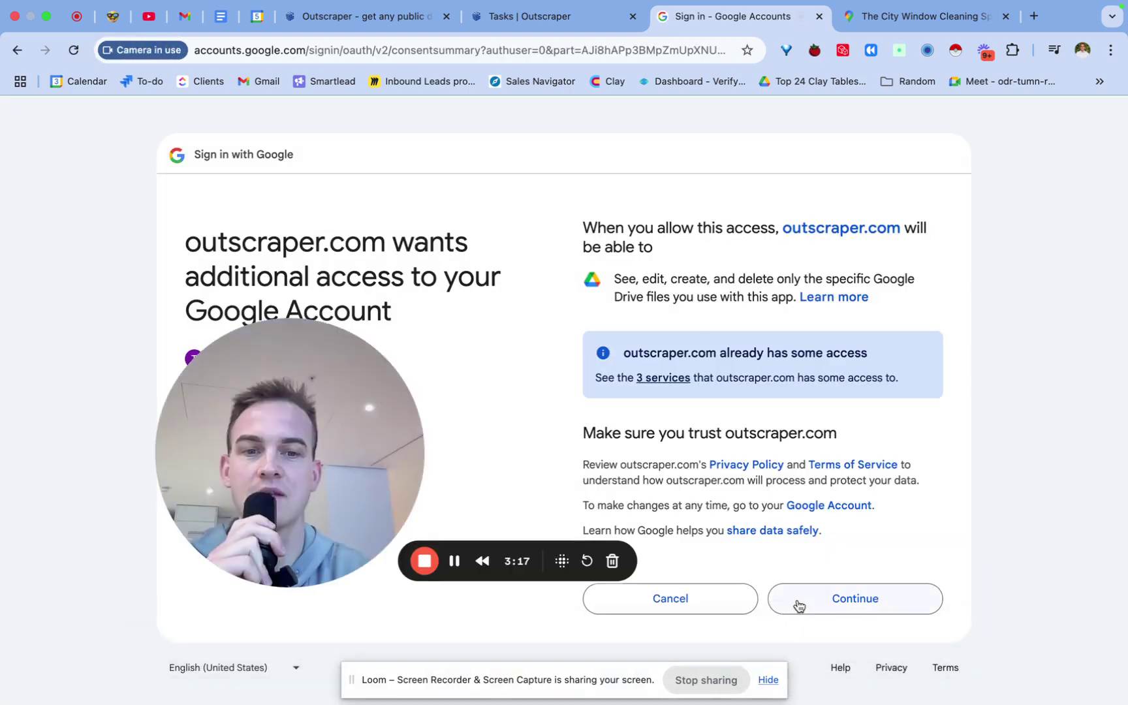
pyautogui.click(798, 604)
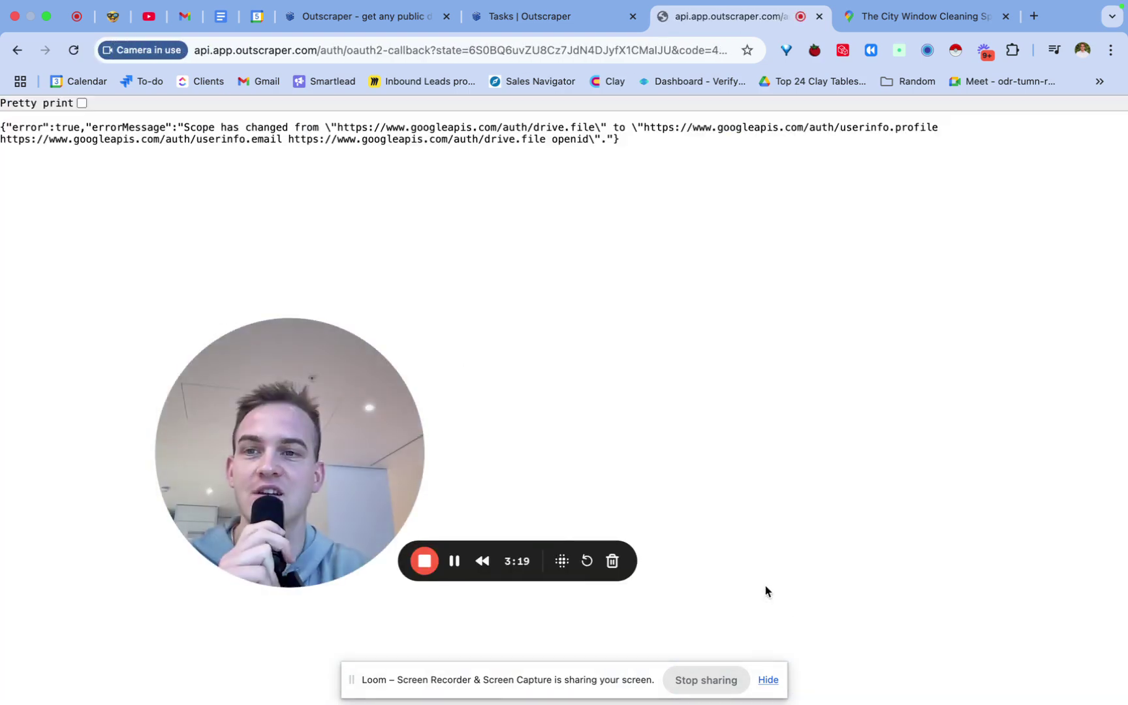
pyautogui.moveTo(341, 466); pyautogui.dragTo(233, 456)
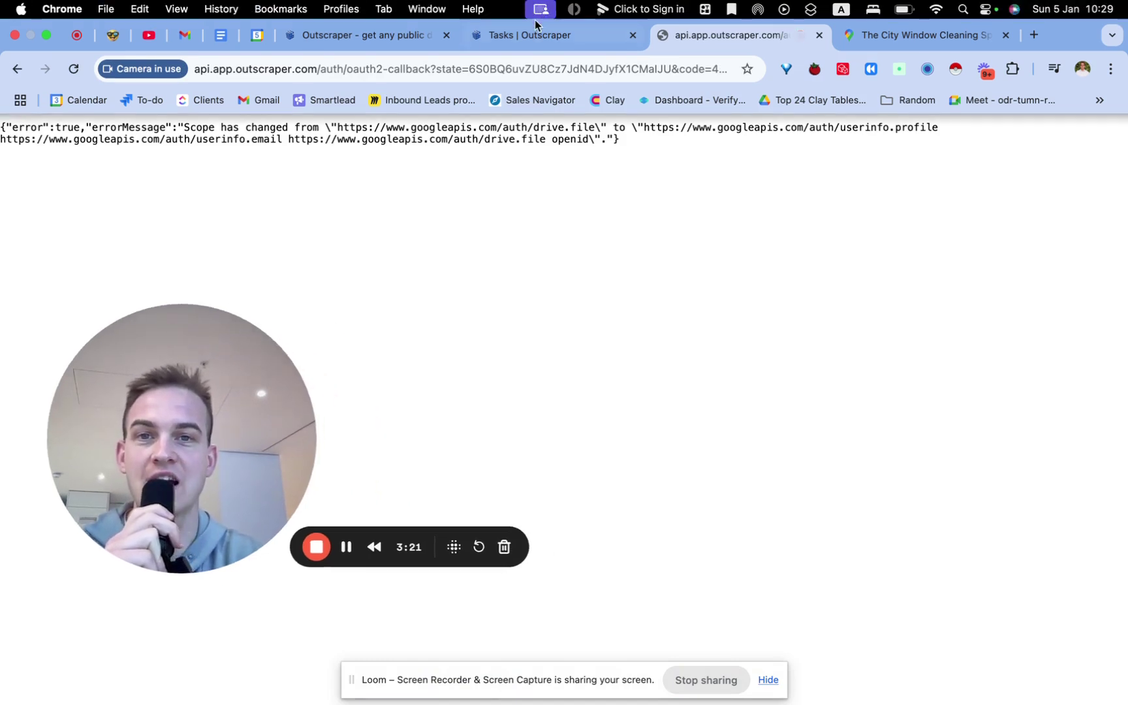
# Download the finished task's results as an .xlsx file and launch Clay.
pyautogui.click(535, 29)
pyautogui.click(1041, 330)
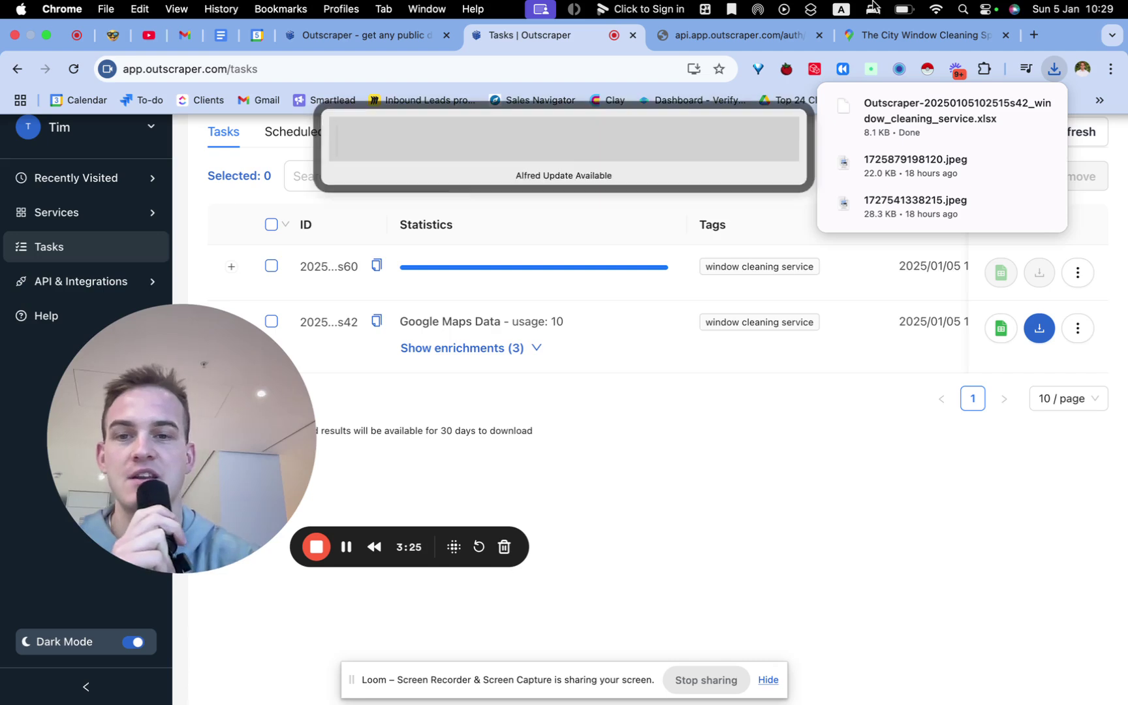
pyautogui.write('c')
pyautogui.press('Return')
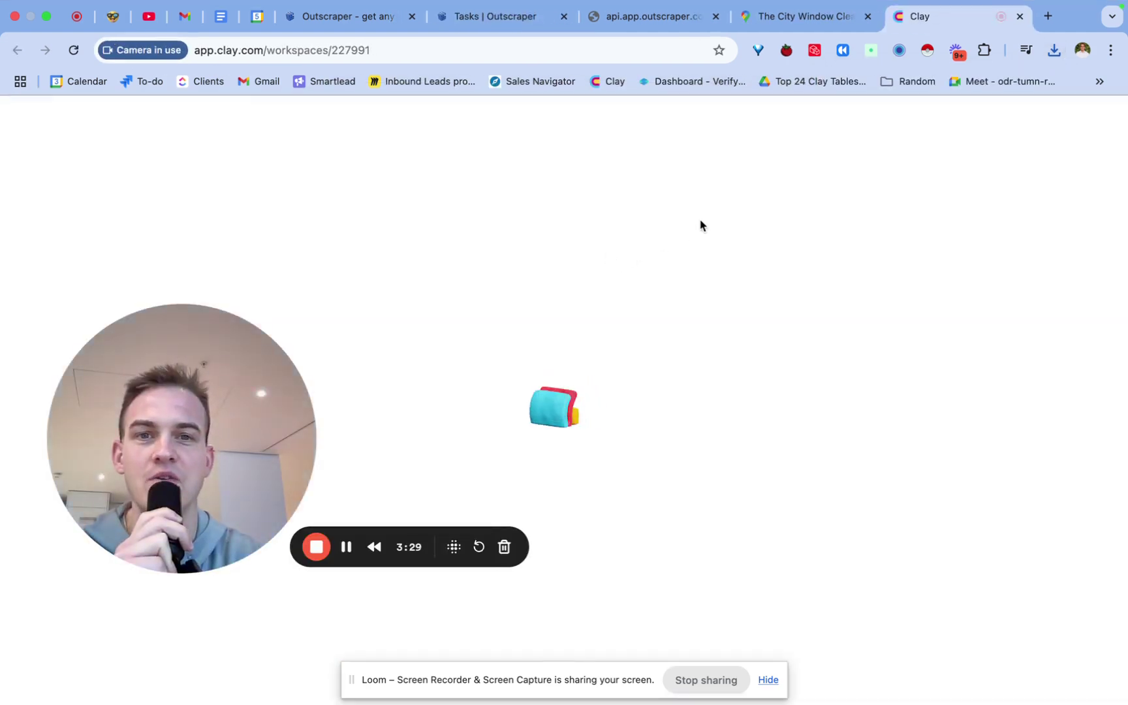
# Create a blank Clay workbook and choose Import from CSV.
pyautogui.click(736, 178)
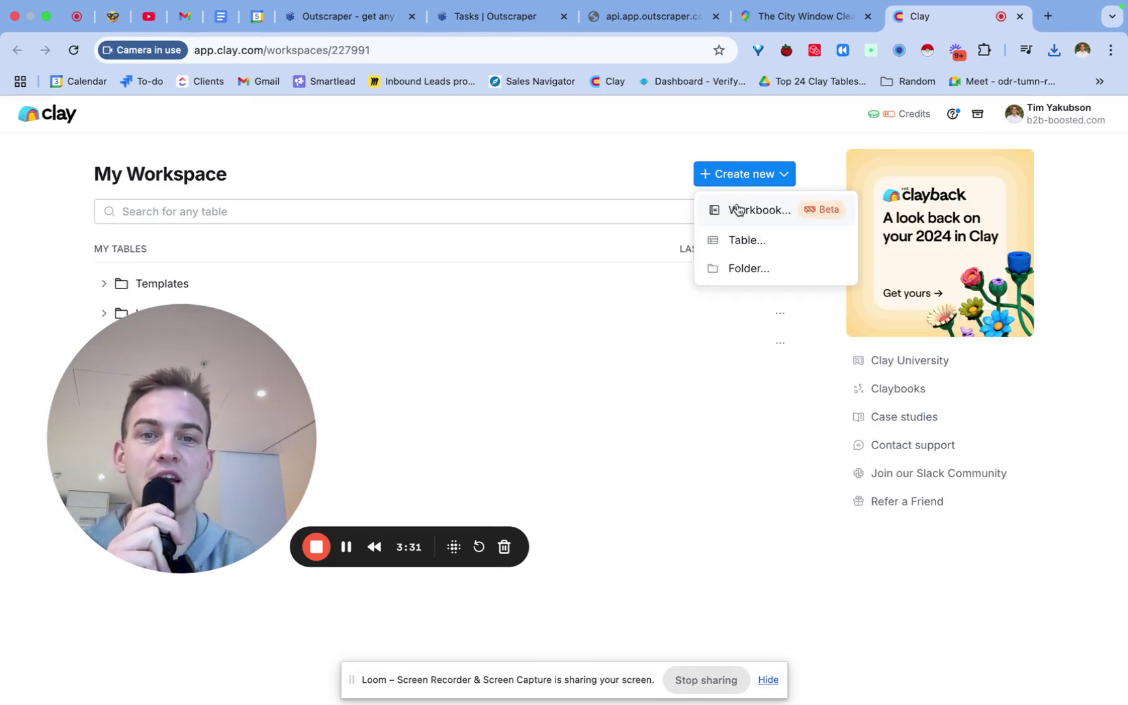
pyautogui.click(736, 211)
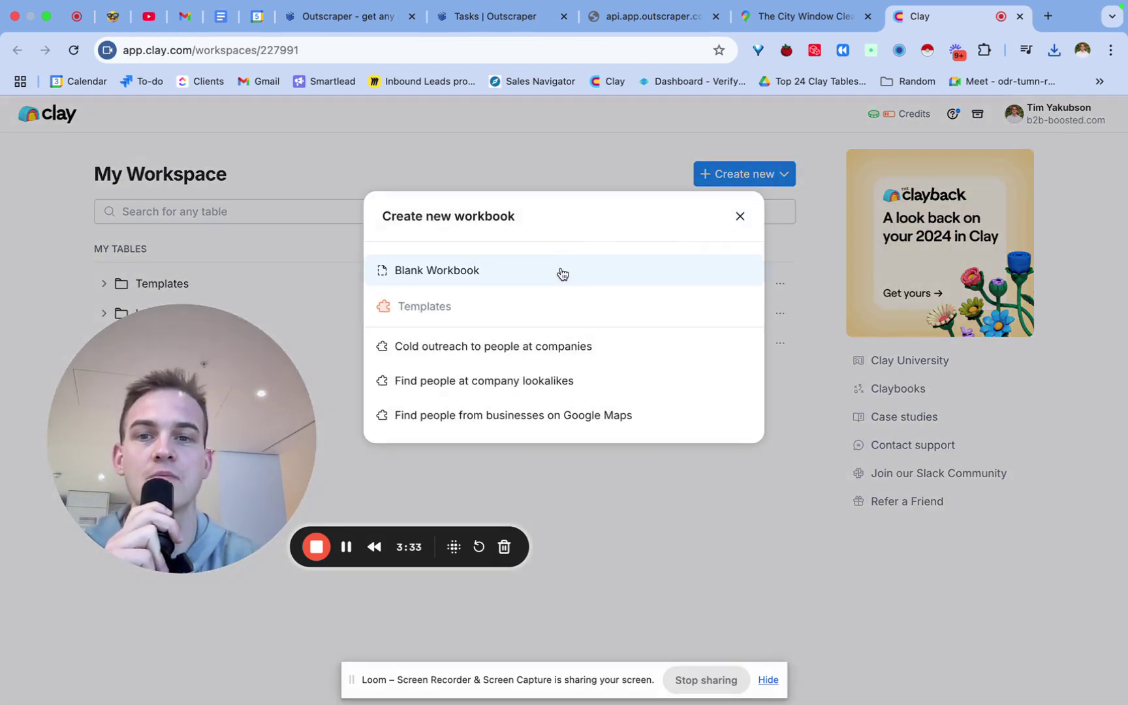
pyautogui.click(537, 280)
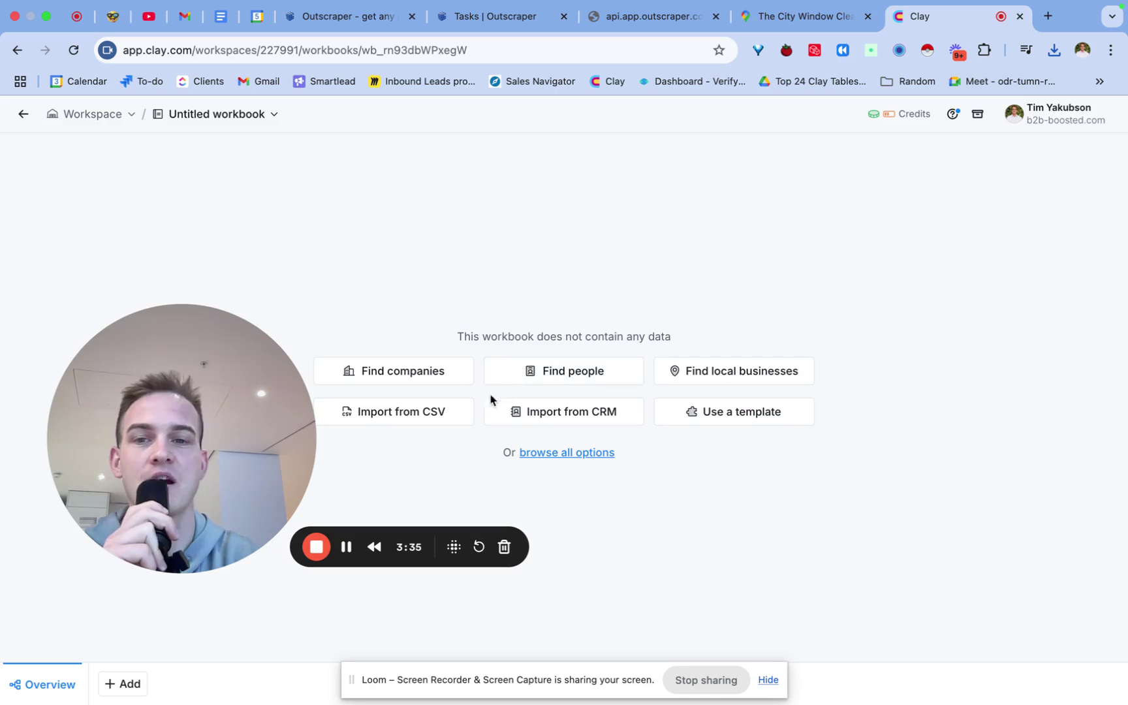
pyautogui.click(426, 413)
# Load the downloaded Outscraper CSV into the import, retrying after the first file was rejected.
pyautogui.click(1052, 53)
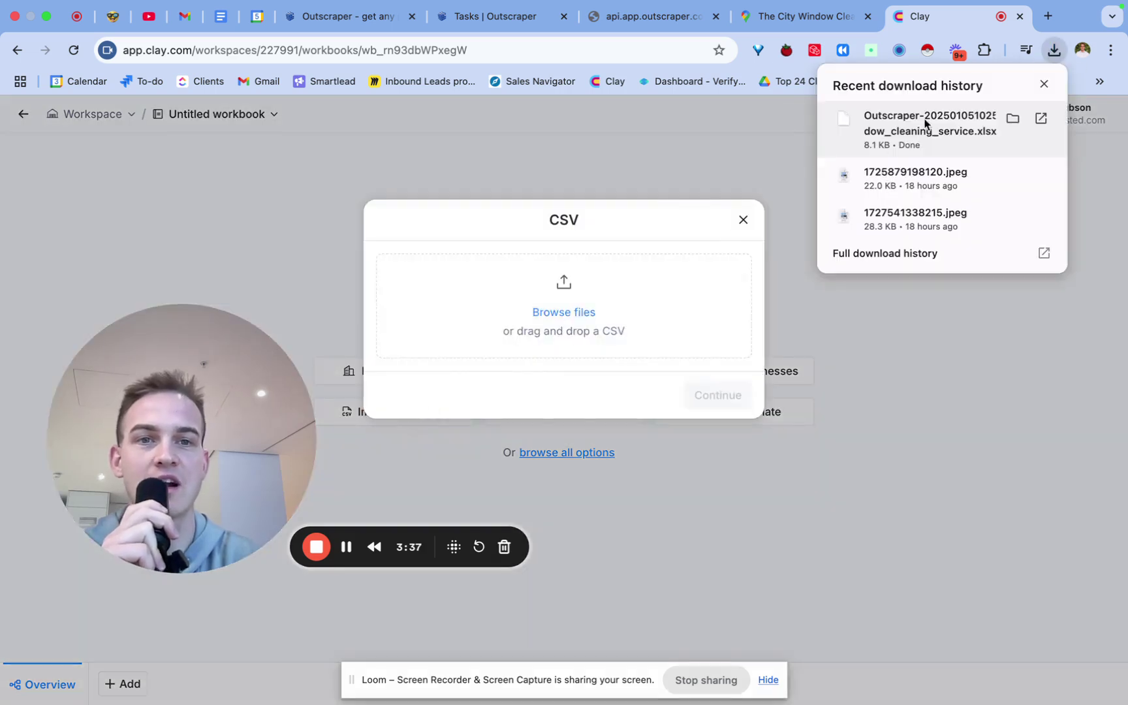
pyautogui.moveTo(903, 136); pyautogui.dragTo(584, 316)
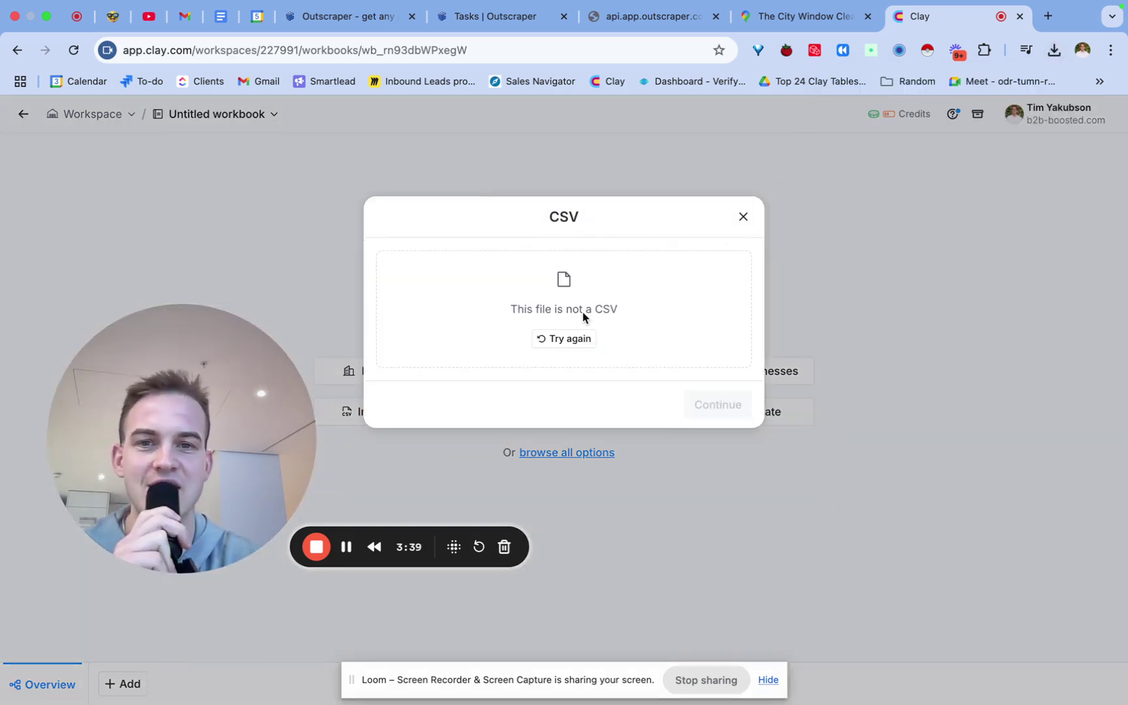
pyautogui.click(568, 338)
pyautogui.click(1056, 49)
pyautogui.moveTo(918, 140); pyautogui.dragTo(605, 318)
pyautogui.click(347, 559)
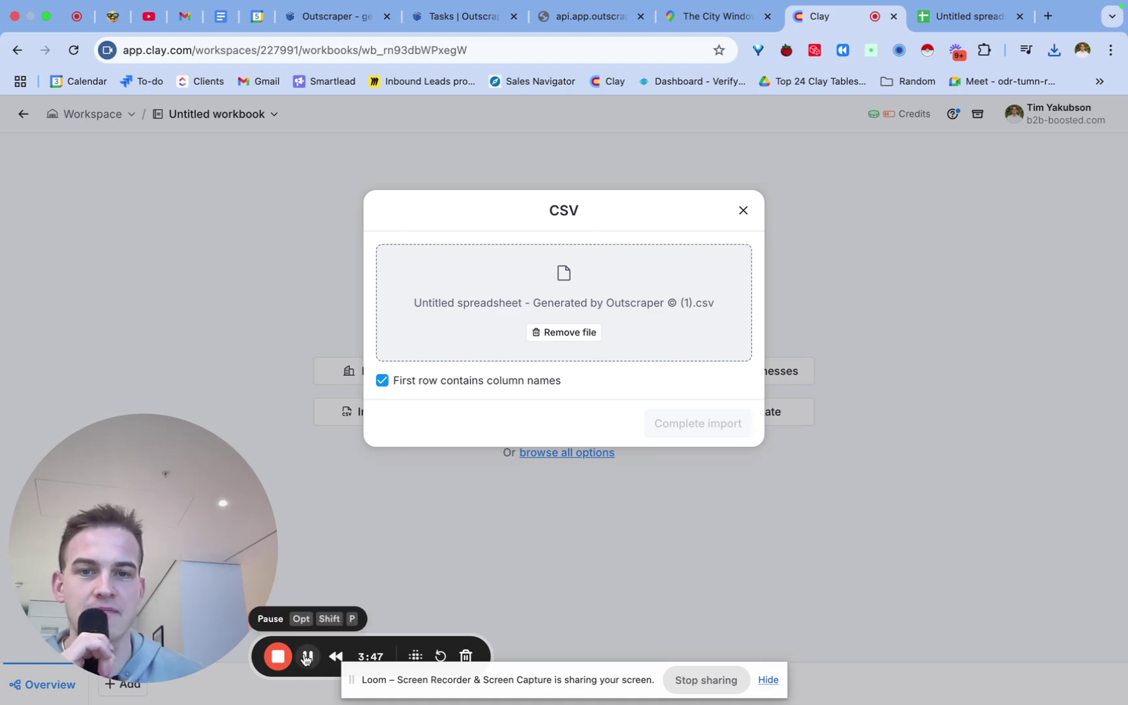
# Clear and delete the unwanted columns AR through BG in the spreadsheet.
pyautogui.hotkey('ctrl', 'Tab')
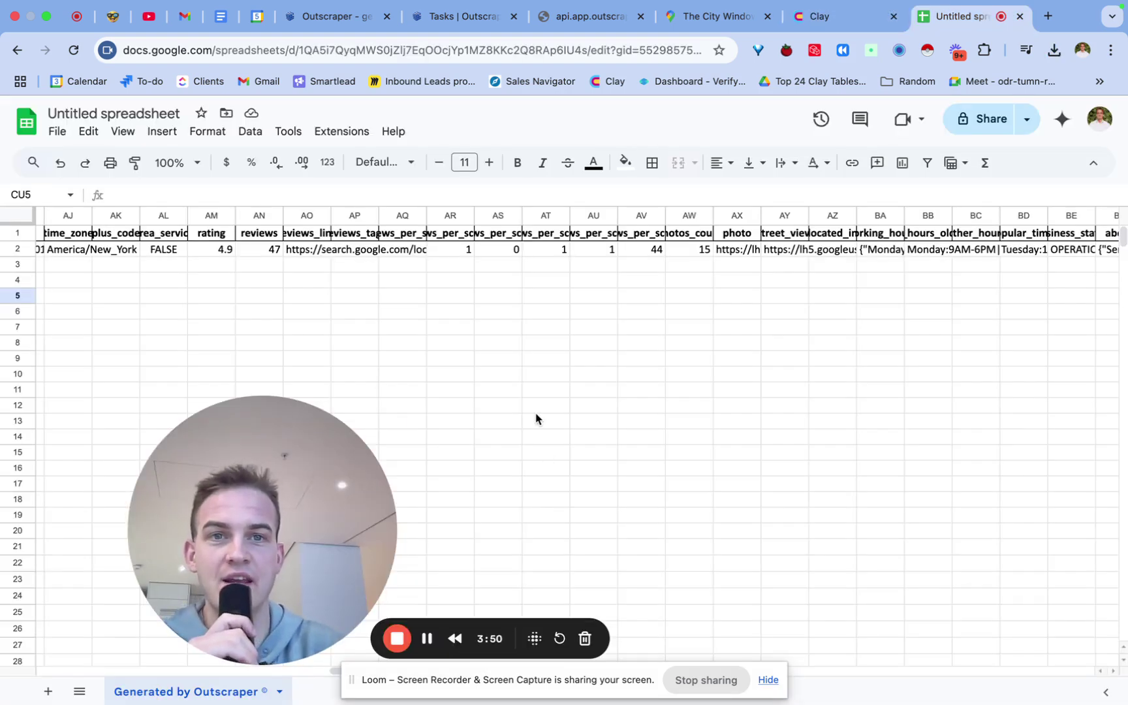
pyautogui.hscroll(-5, 535, 418)
pyautogui.hscroll(3, 535, 418)
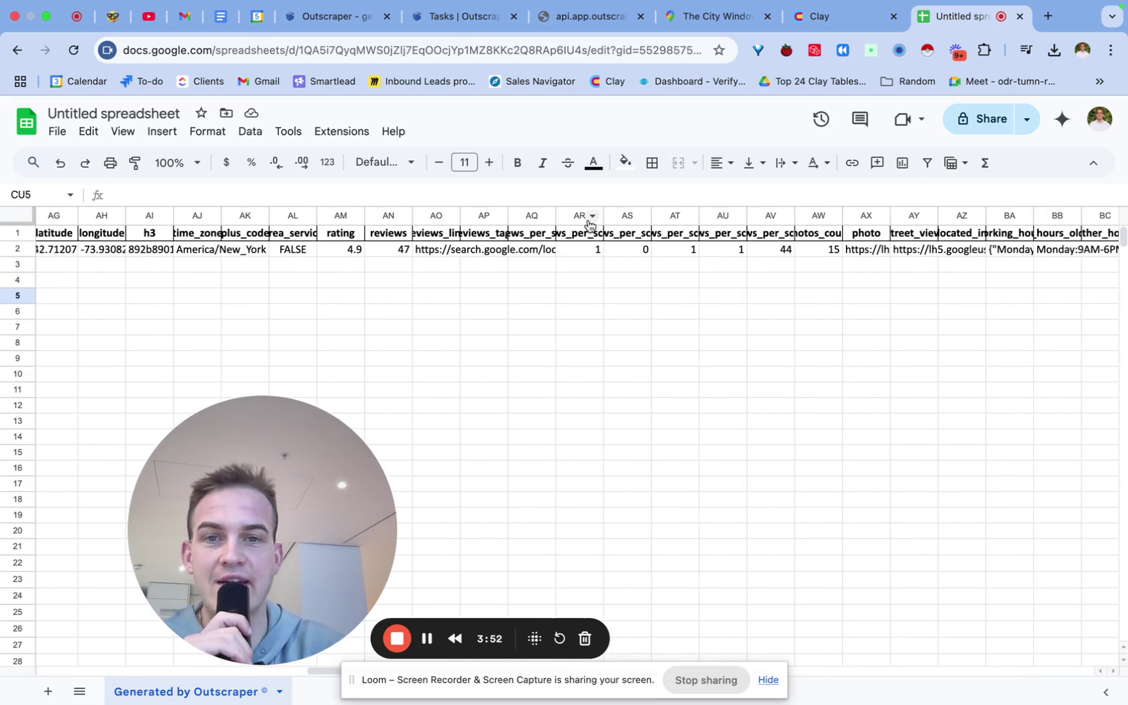
pyautogui.moveTo(578, 216); pyautogui.dragTo(631, 239)
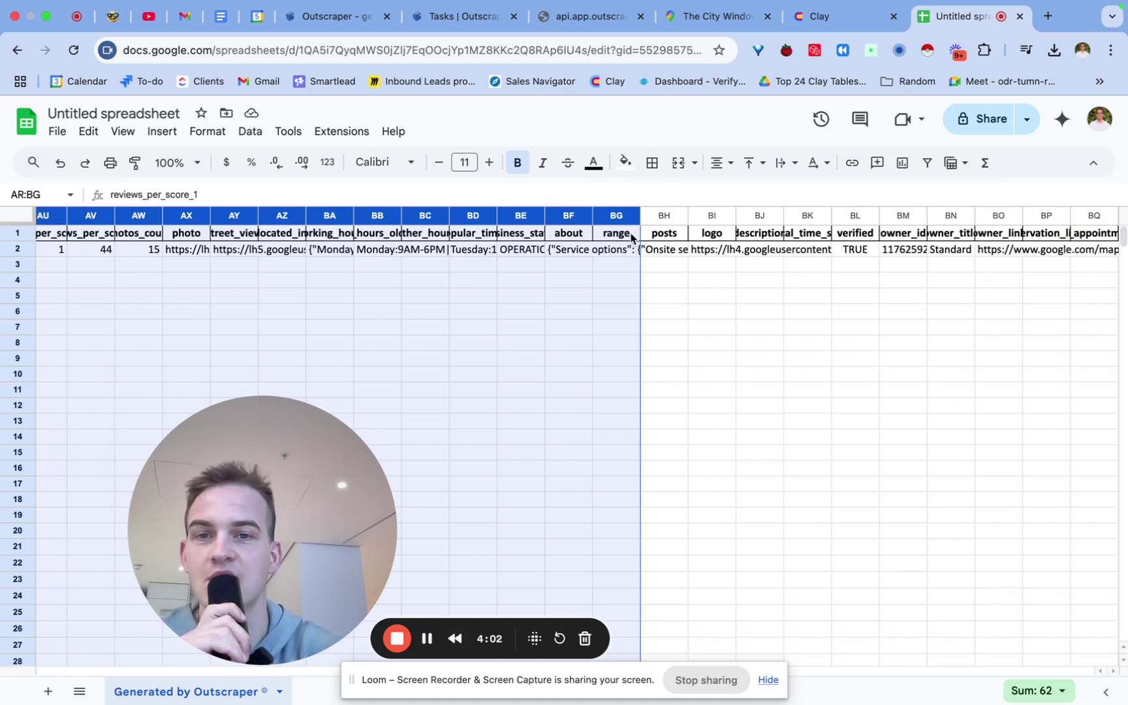
pyautogui.press('Delete')
pyautogui.click(624, 311)
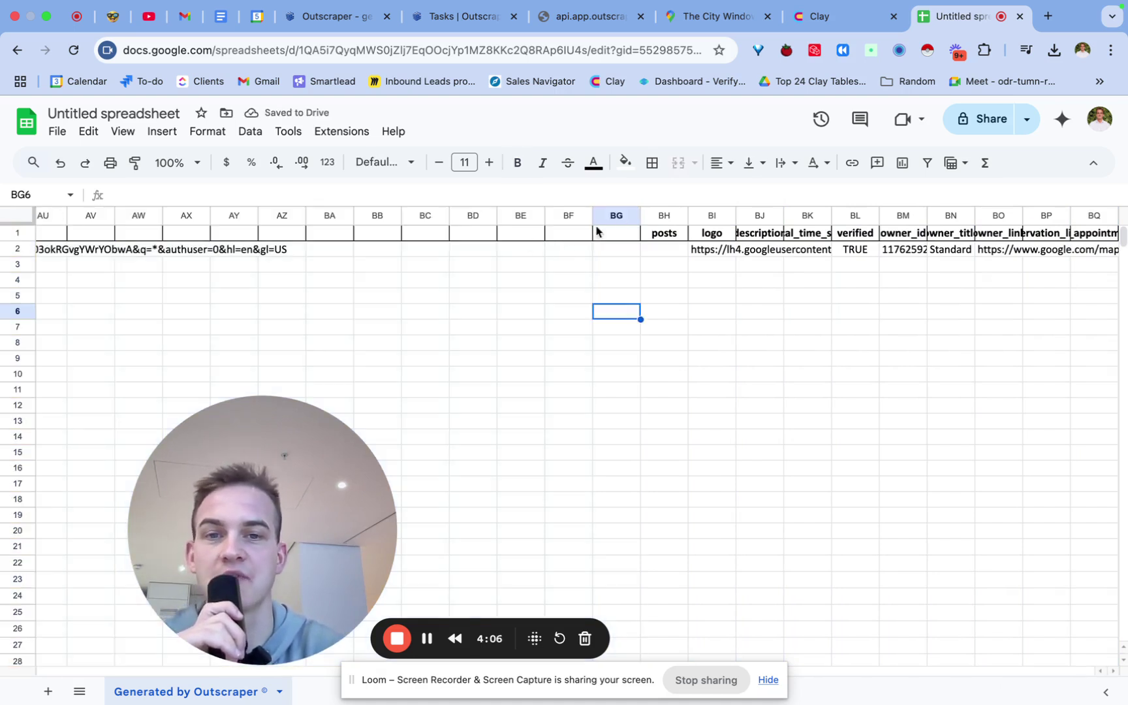
pyautogui.moveTo(612, 214); pyautogui.dragTo(59, 214)
pyautogui.rightClick(59, 214)
pyautogui.click(138, 336)
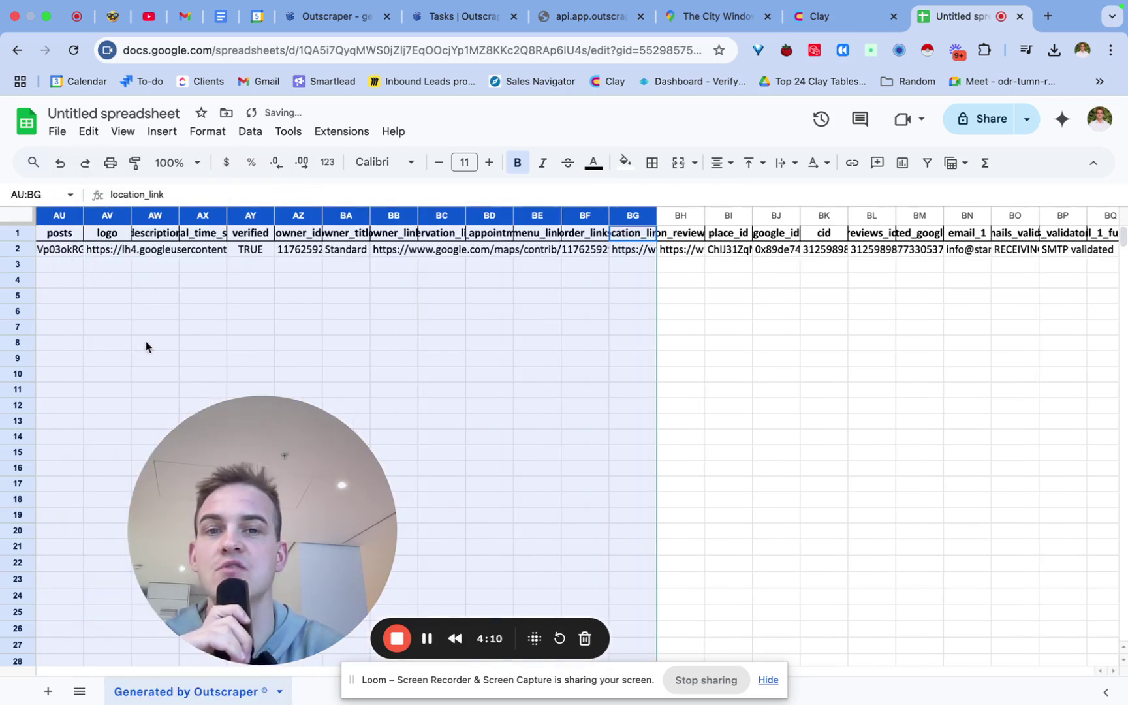
pyautogui.click(580, 376)
# Delete the columns from phone_3 through website (CN:DI).
pyautogui.hscroll(15, 580, 381)
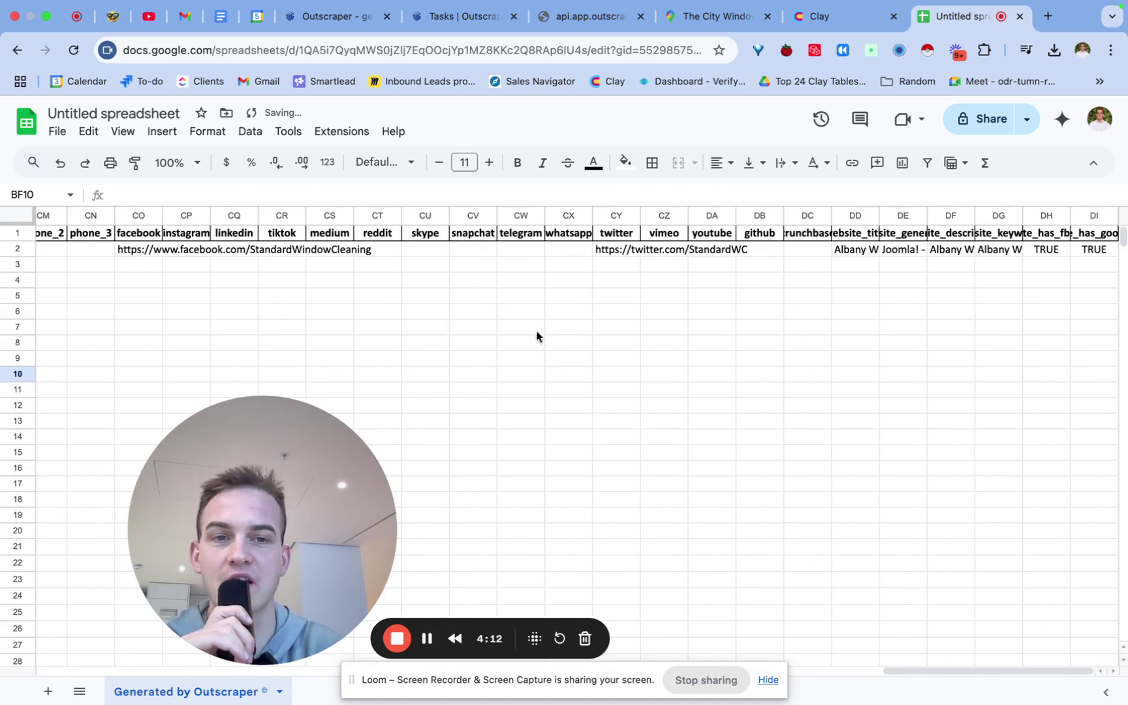
pyautogui.click(77, 233)
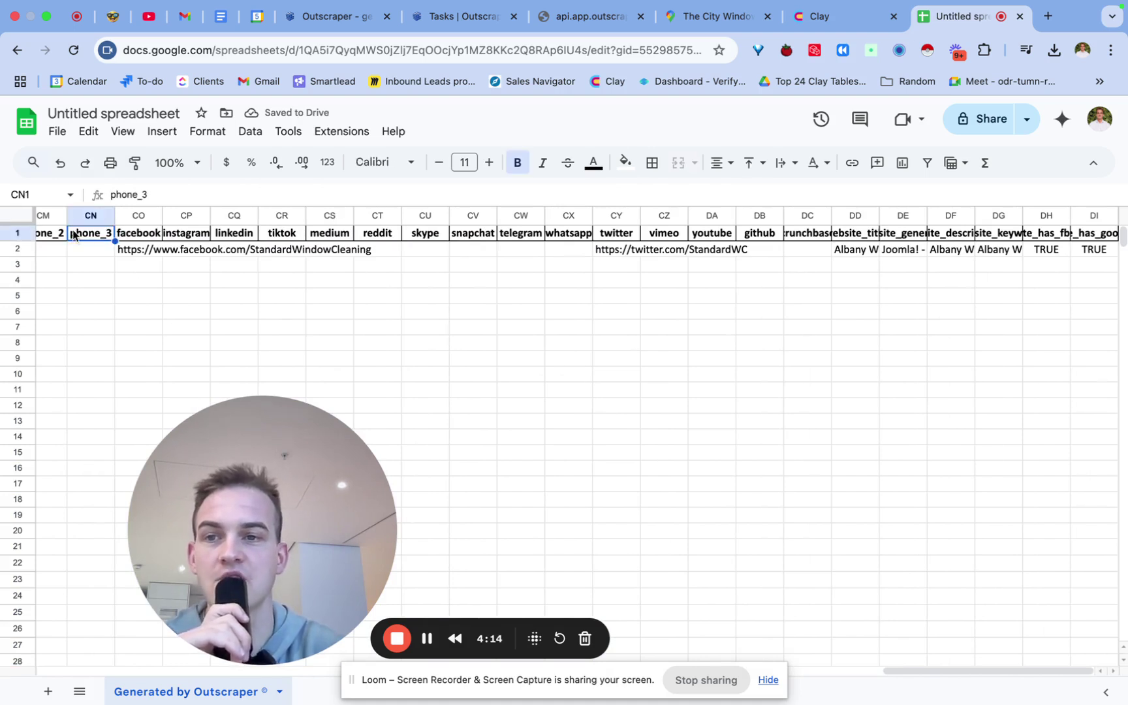
pyautogui.moveTo(78, 221); pyautogui.dragTo(1126, 310)
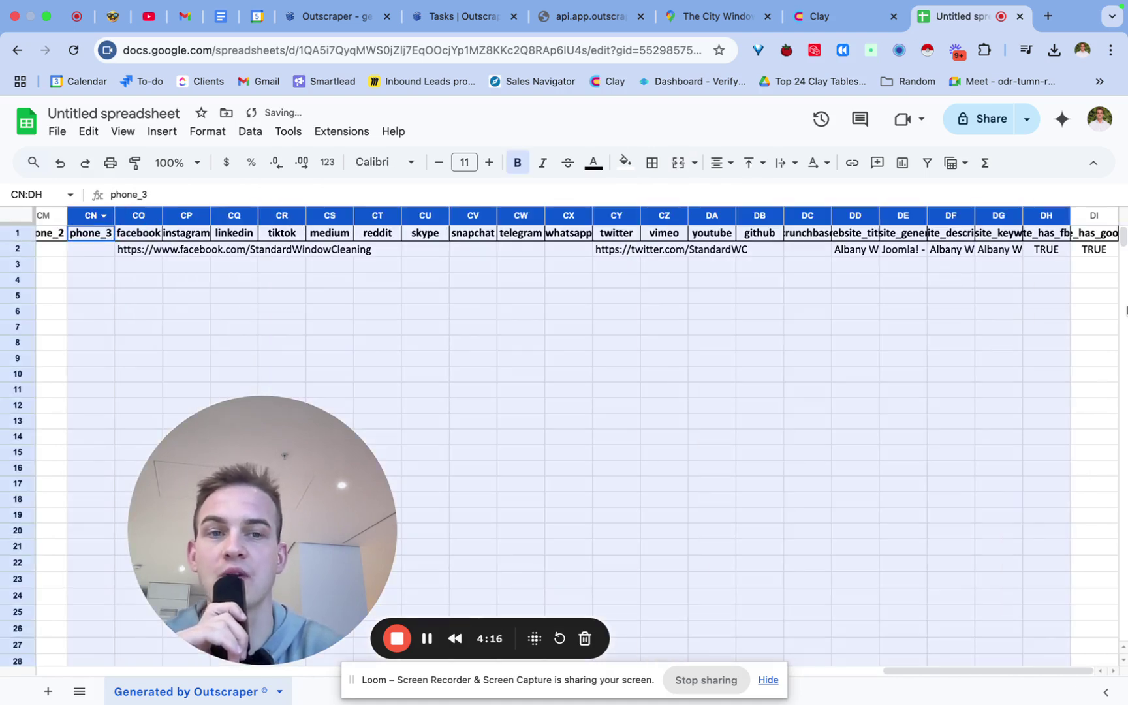
pyautogui.moveTo(1058, 293); pyautogui.dragTo(1092, 294)
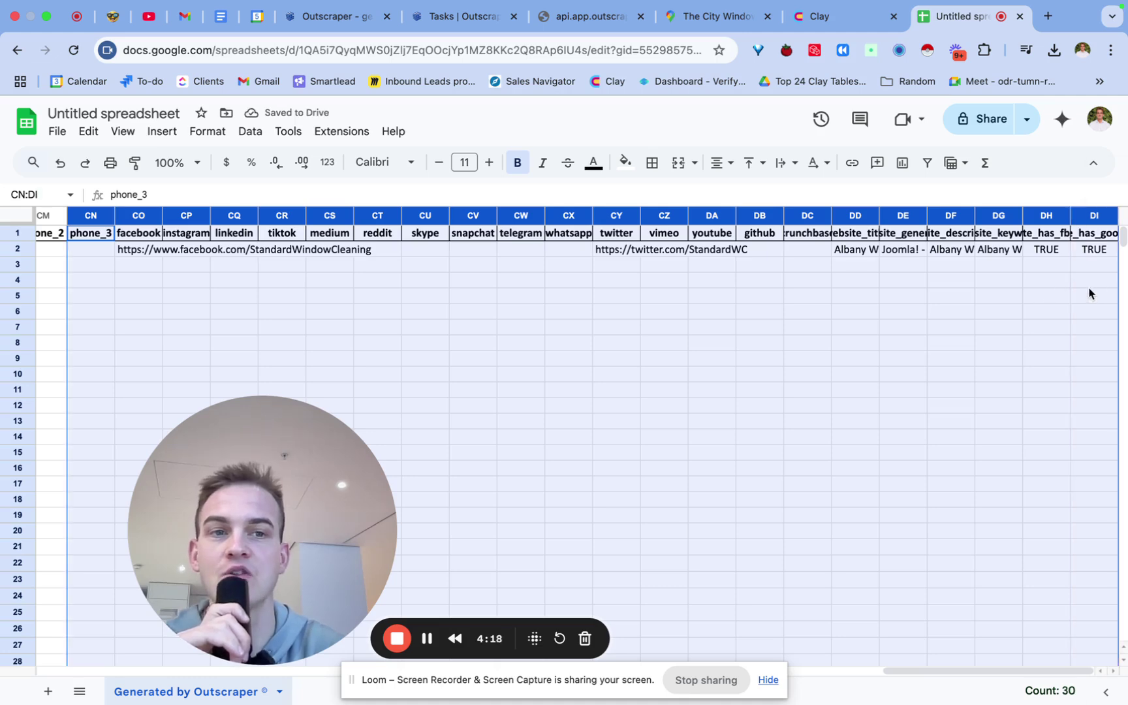
pyautogui.rightClick(1091, 297)
pyautogui.click(1103, 341)
pyautogui.click(723, 361)
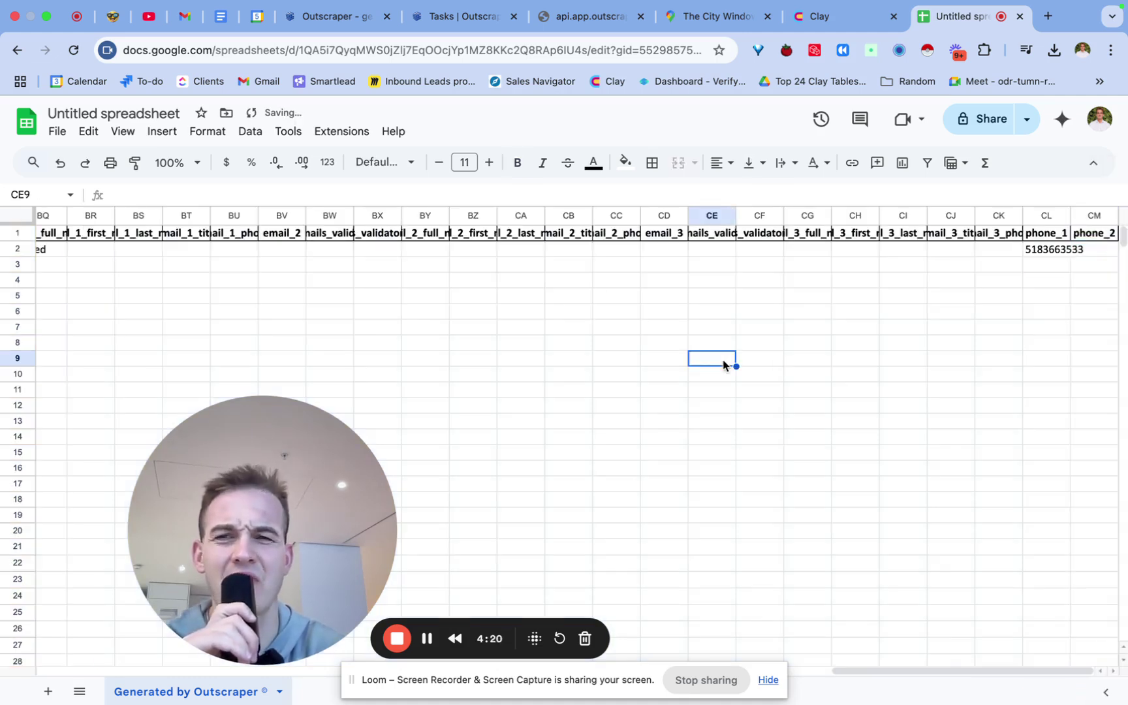
# Delete the extra email contact columns starting at email_1_full_name.
pyautogui.hscroll(-6, 725, 366)
pyautogui.moveTo(327, 225); pyautogui.dragTo(1060, 395)
pyautogui.rightClick(1060, 395)
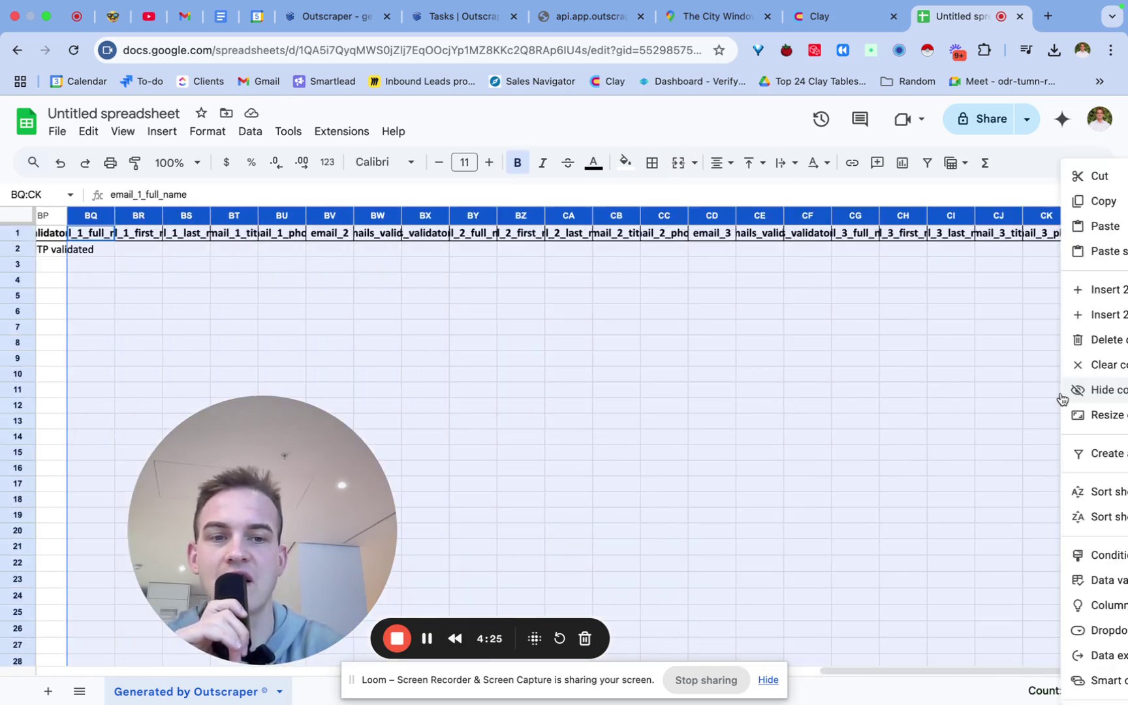
pyautogui.click(1102, 341)
pyautogui.click(729, 324)
pyautogui.hscroll(-10, 729, 324)
pyautogui.hscroll(-8, 730, 324)
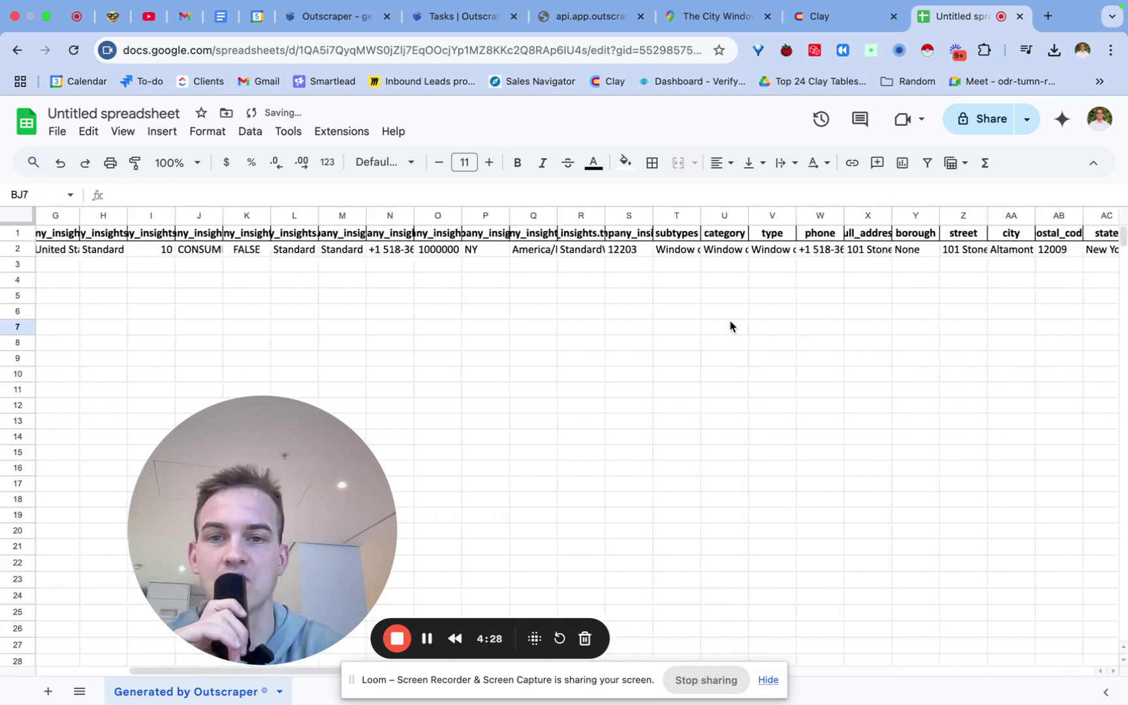
# Download the trimmed sheet as a Comma Separated Values (.csv) file.
pyautogui.click(55, 134)
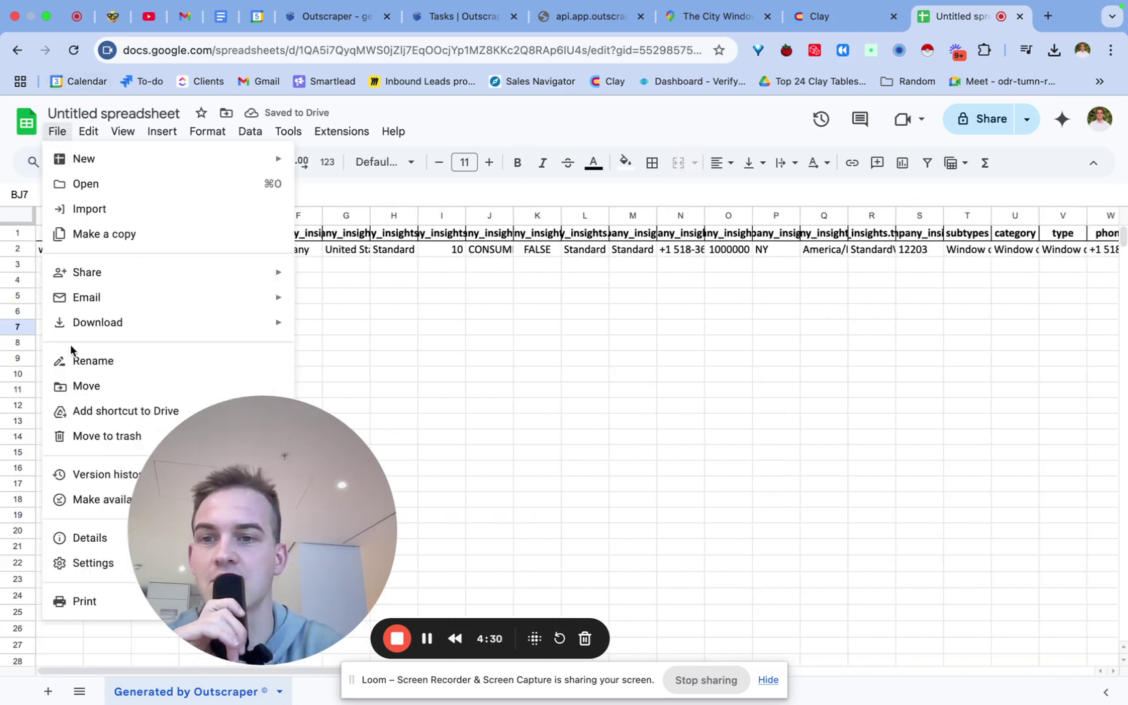
pyautogui.moveTo(93, 322)
pyautogui.click(454, 436)
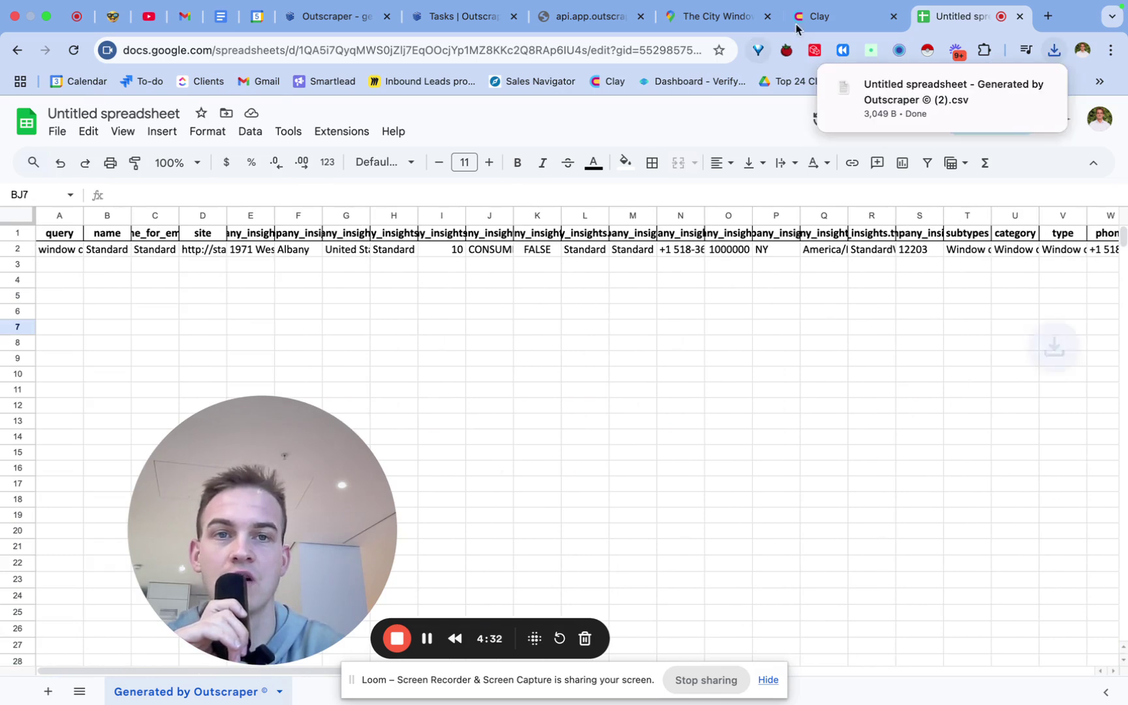
# In Clay, swap the old file for the new CSV and complete the import.
pyautogui.click(824, 17)
pyautogui.click(568, 332)
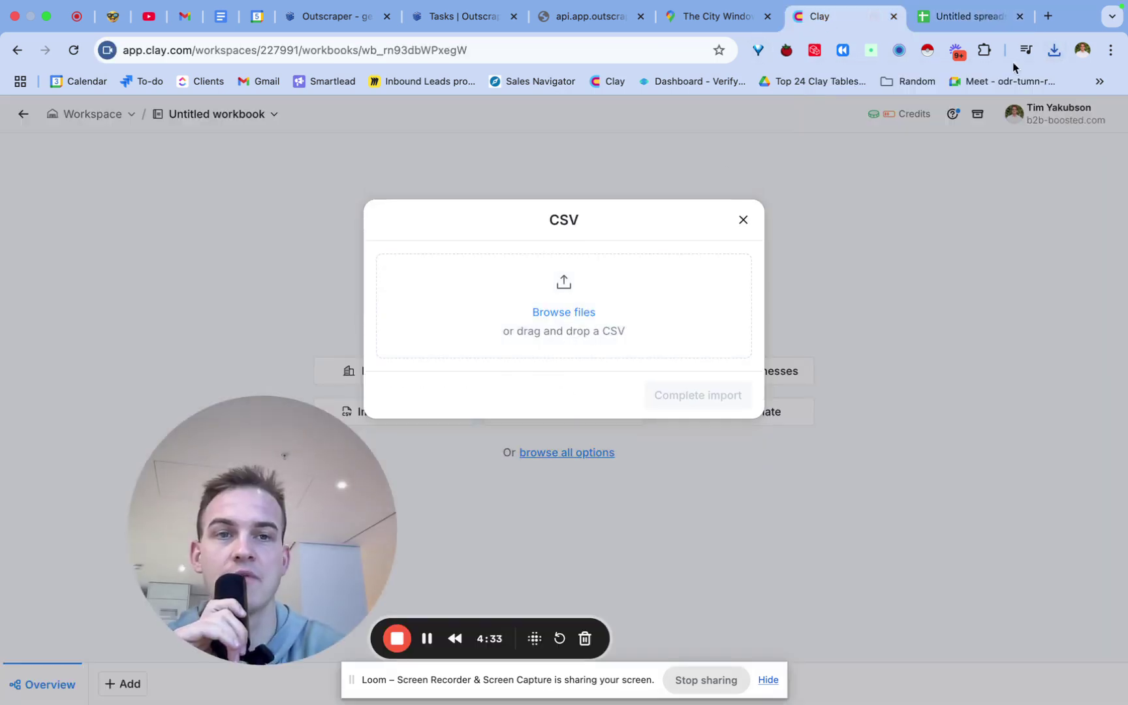
pyautogui.click(1053, 51)
pyautogui.moveTo(752, 194); pyautogui.dragTo(566, 317)
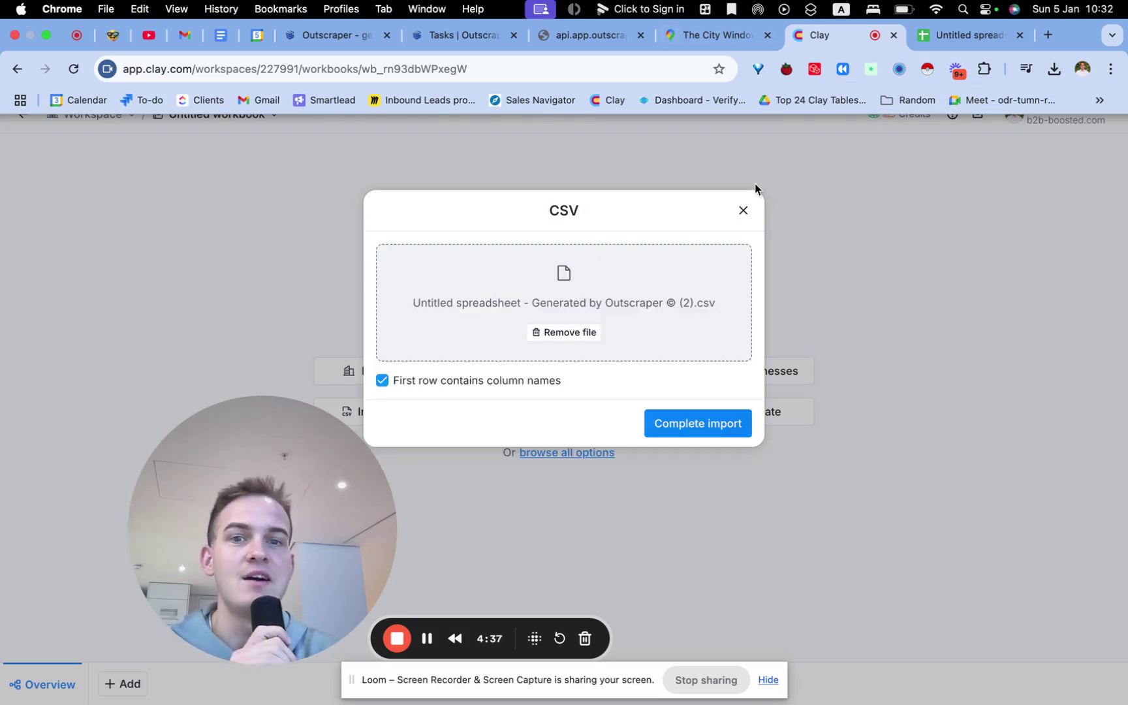
pyautogui.click(714, 426)
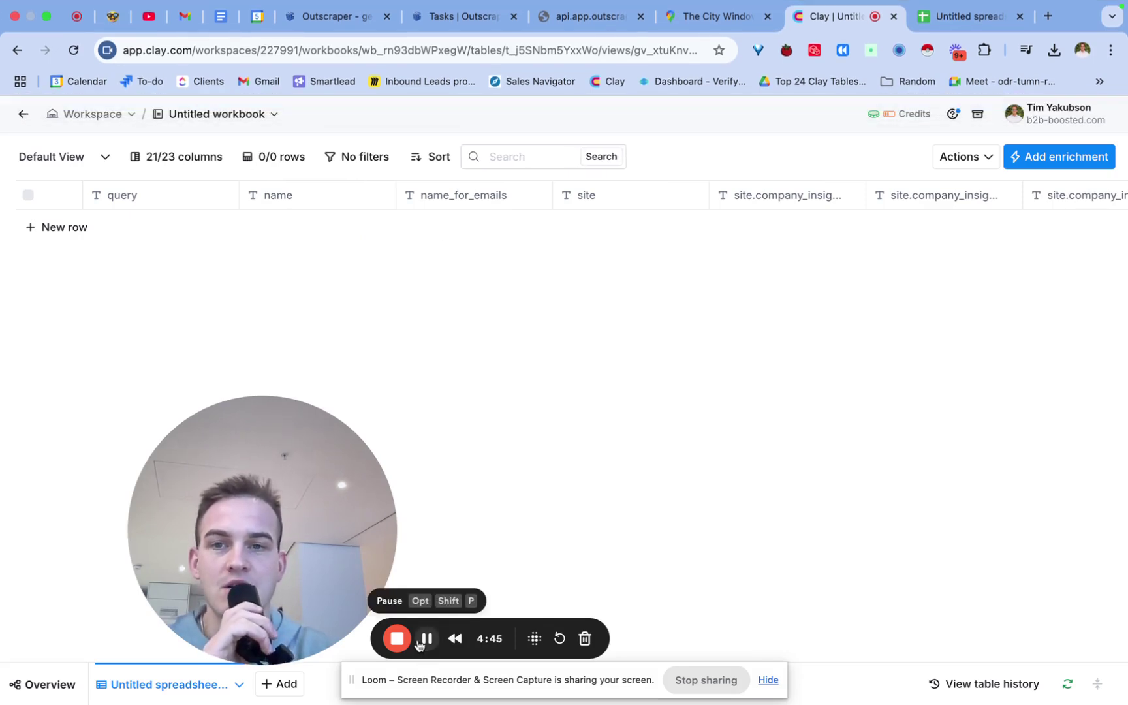
# Scroll right through the imported Clay table to check columns like time_zone, area_service, rating and reviews.
pyautogui.hscroll(5, 467, 265)
pyautogui.hscroll(20, 466, 266)
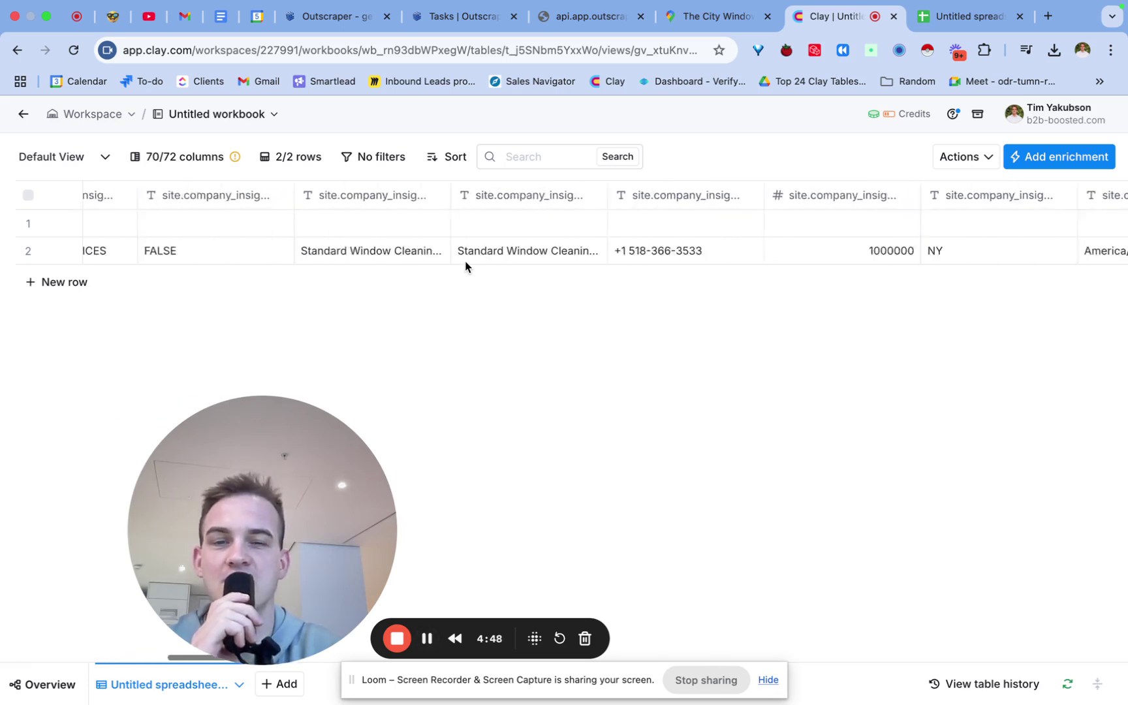
pyautogui.hscroll(4, 466, 266)
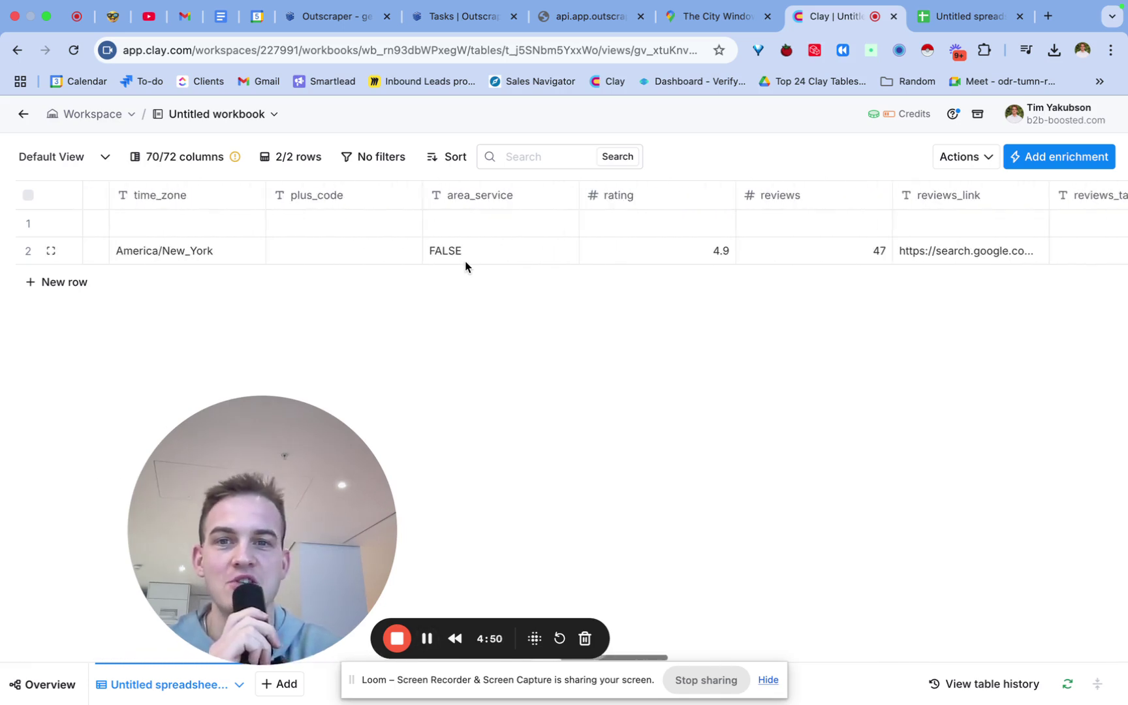